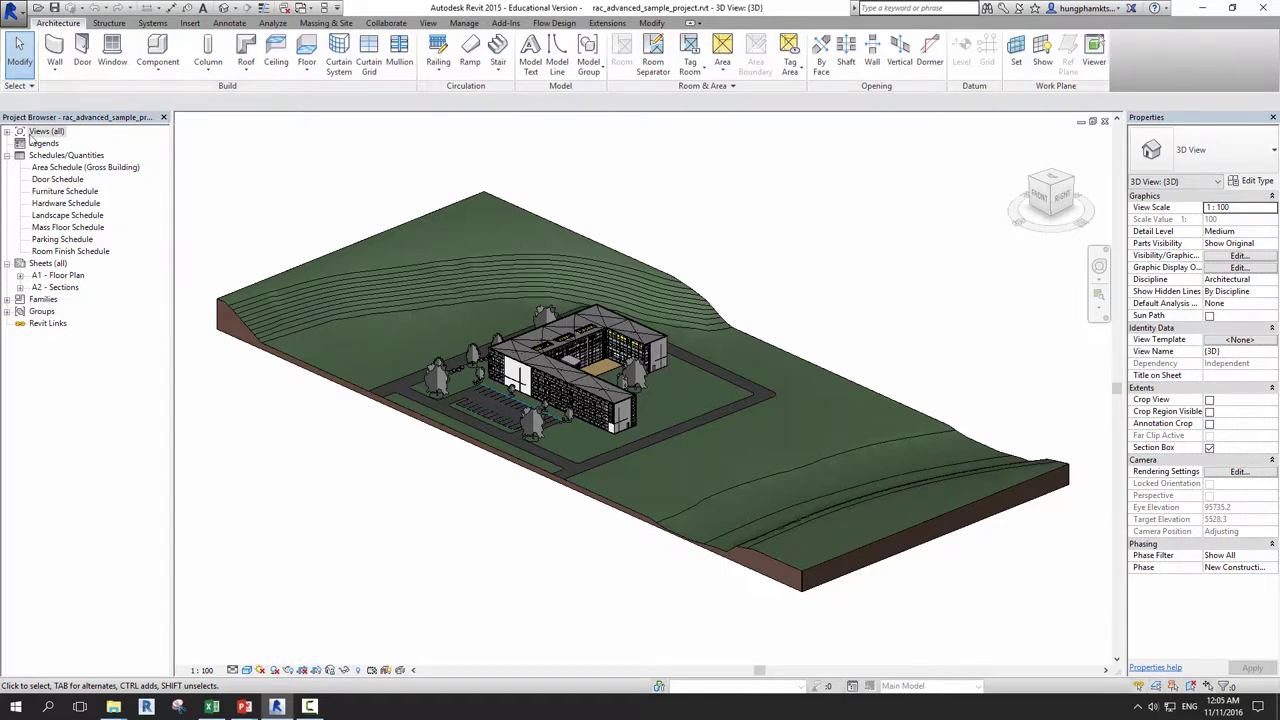
- Collapse Schedules/Quantities, then expand Views (all) and Floor Plans to list the floor plan views
{"action": "left_click", "coordinate": [7, 155]}
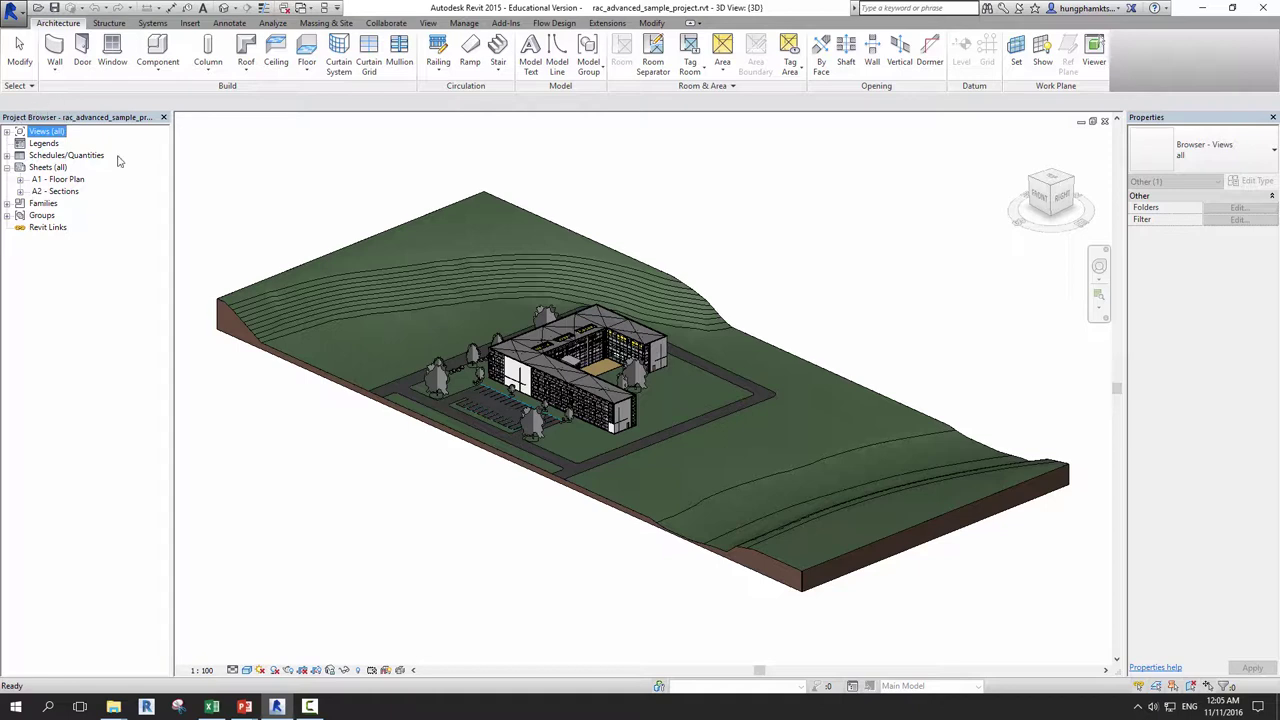
{"action": "left_click", "coordinate": [782, 207]}
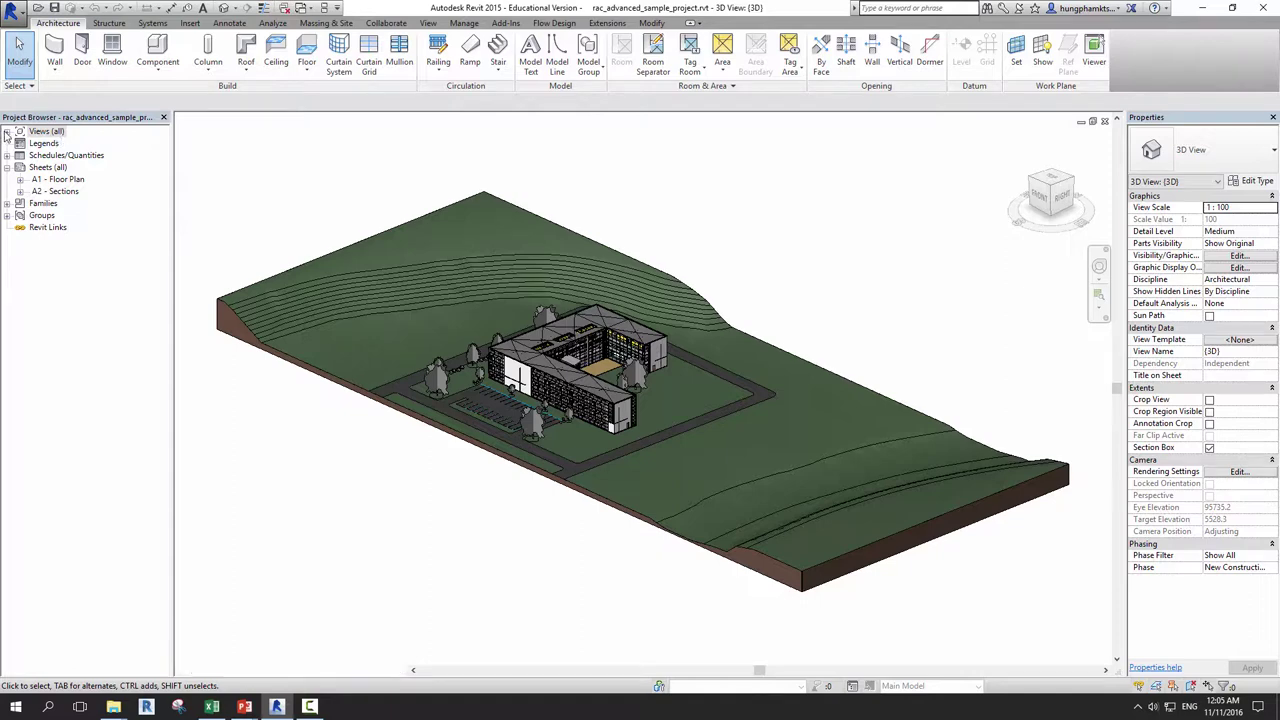
{"action": "left_click", "coordinate": [7, 132]}
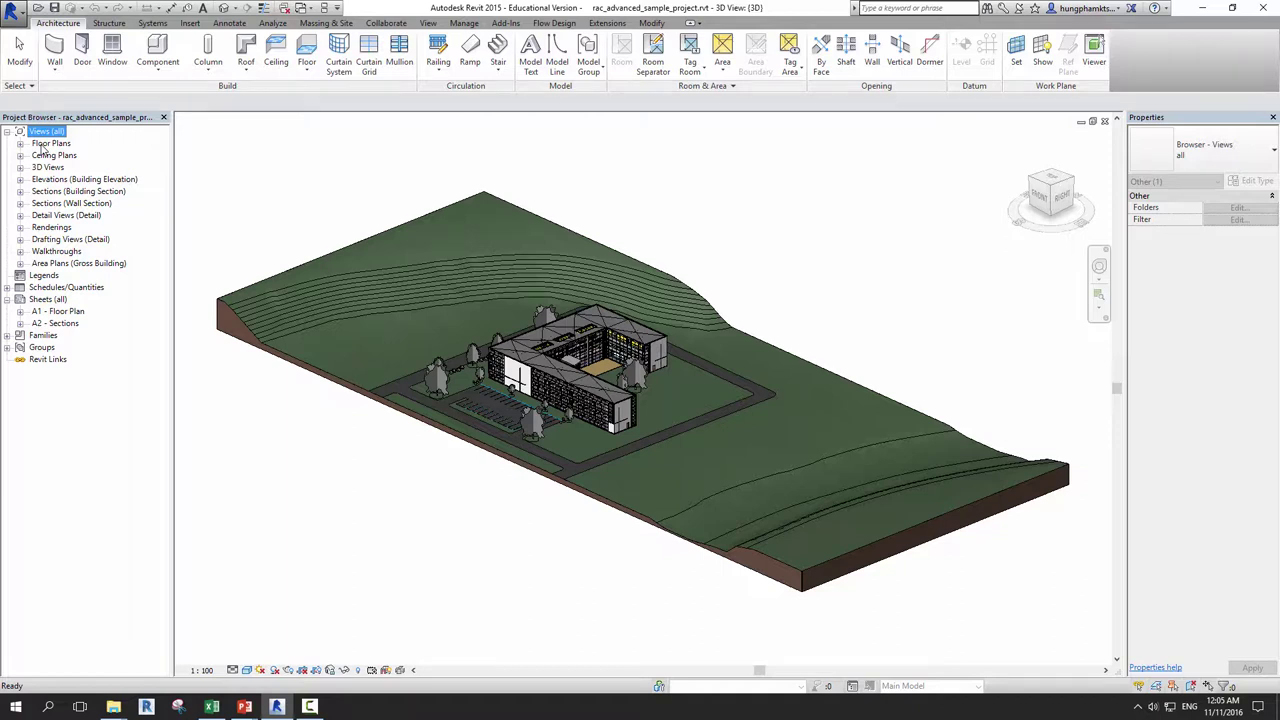
{"action": "double_click", "coordinate": [45, 144]}
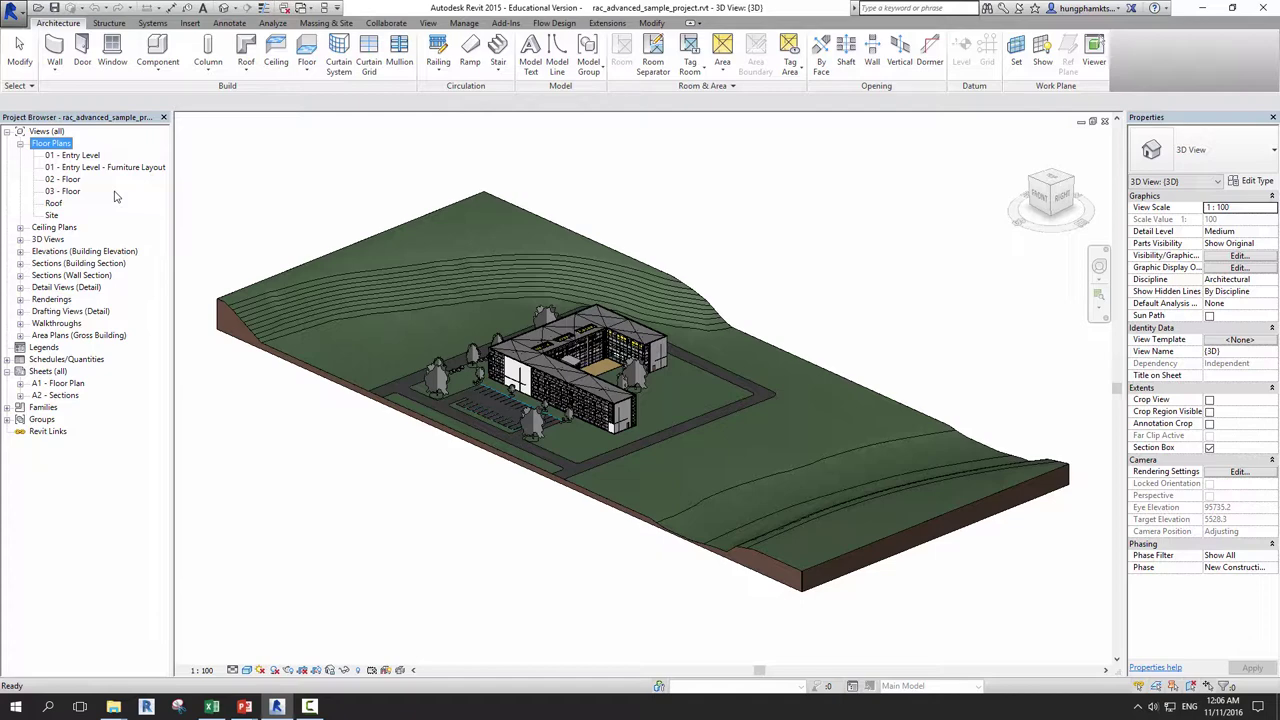
- Open the 01 - Entry Level floor plan and zoom in around the Lobby
{"action": "double_click", "coordinate": [72, 157]}
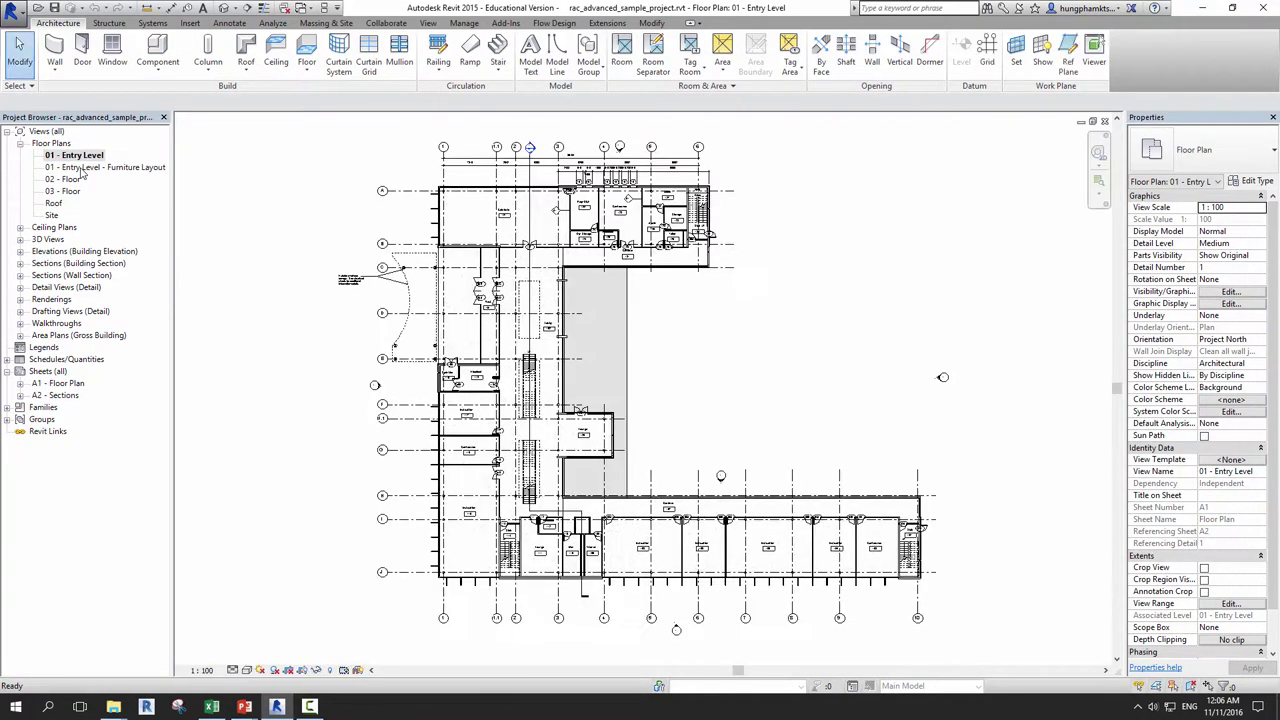
{"action": "scroll", "coordinate": [575, 277], "scroll_direction": "up", "scroll_amount": 2}
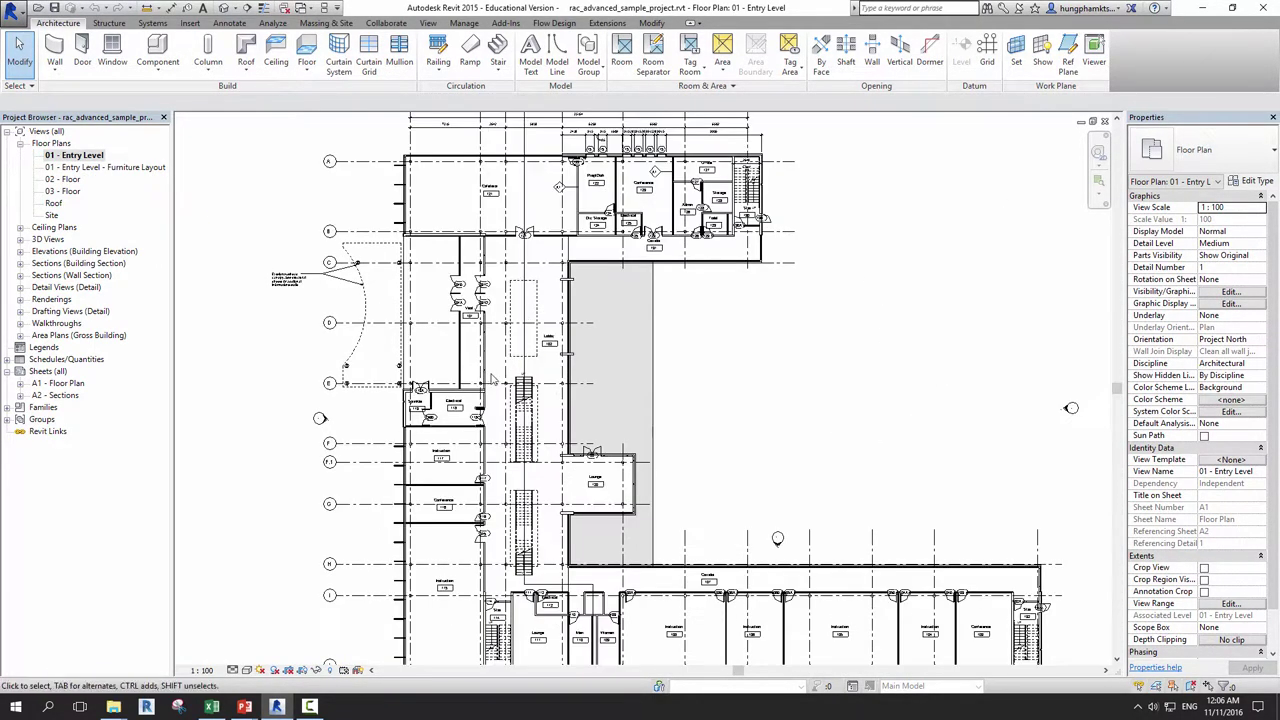
{"action": "scroll", "coordinate": [575, 277], "scroll_direction": "up", "scroll_amount": 2}
{"action": "scroll", "coordinate": [575, 277], "scroll_direction": "up", "scroll_amount": 2}
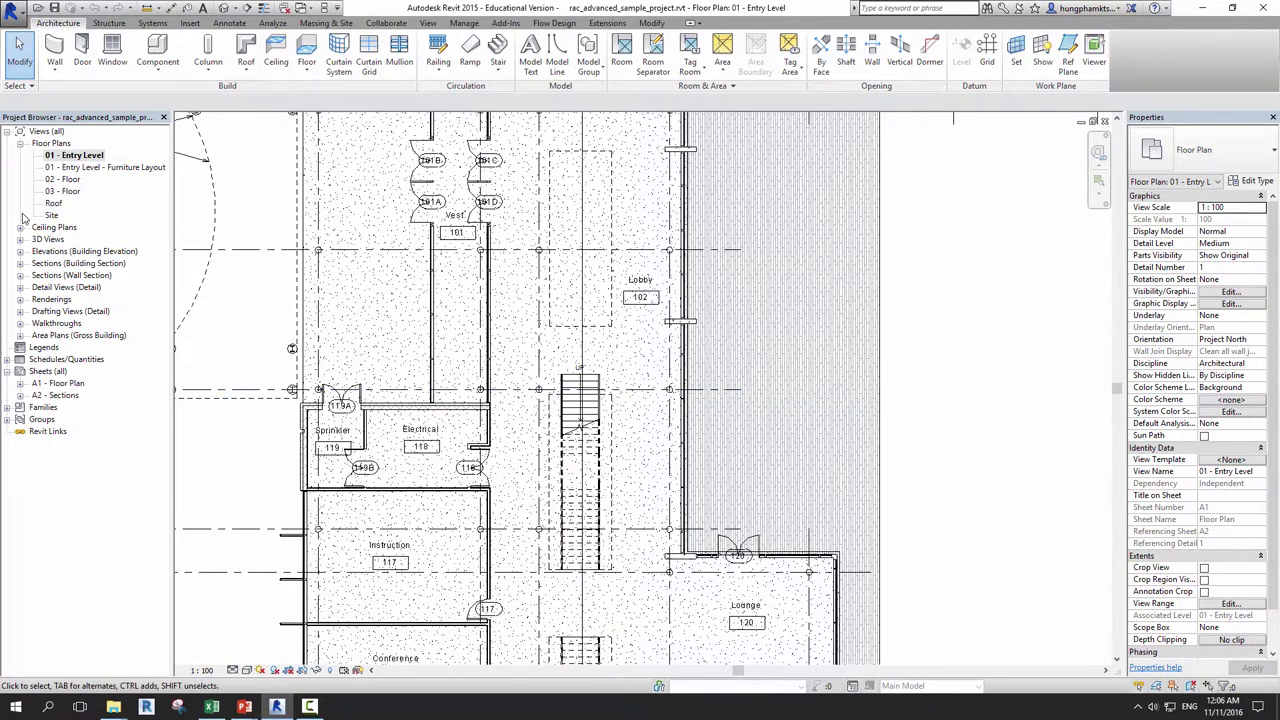
{"action": "left_click", "coordinate": [26, 155]}
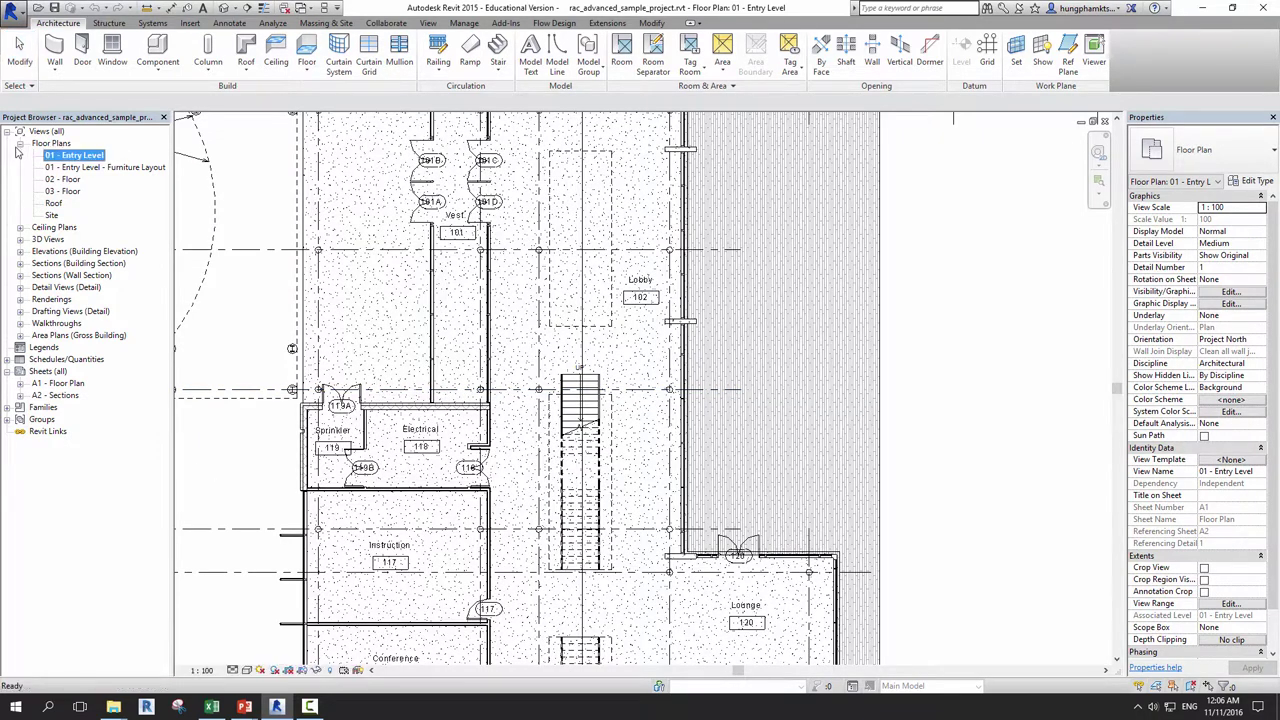
- Open the 03 - Floor Public - Night Rendering 3D view
{"action": "left_click", "coordinate": [20, 145]}
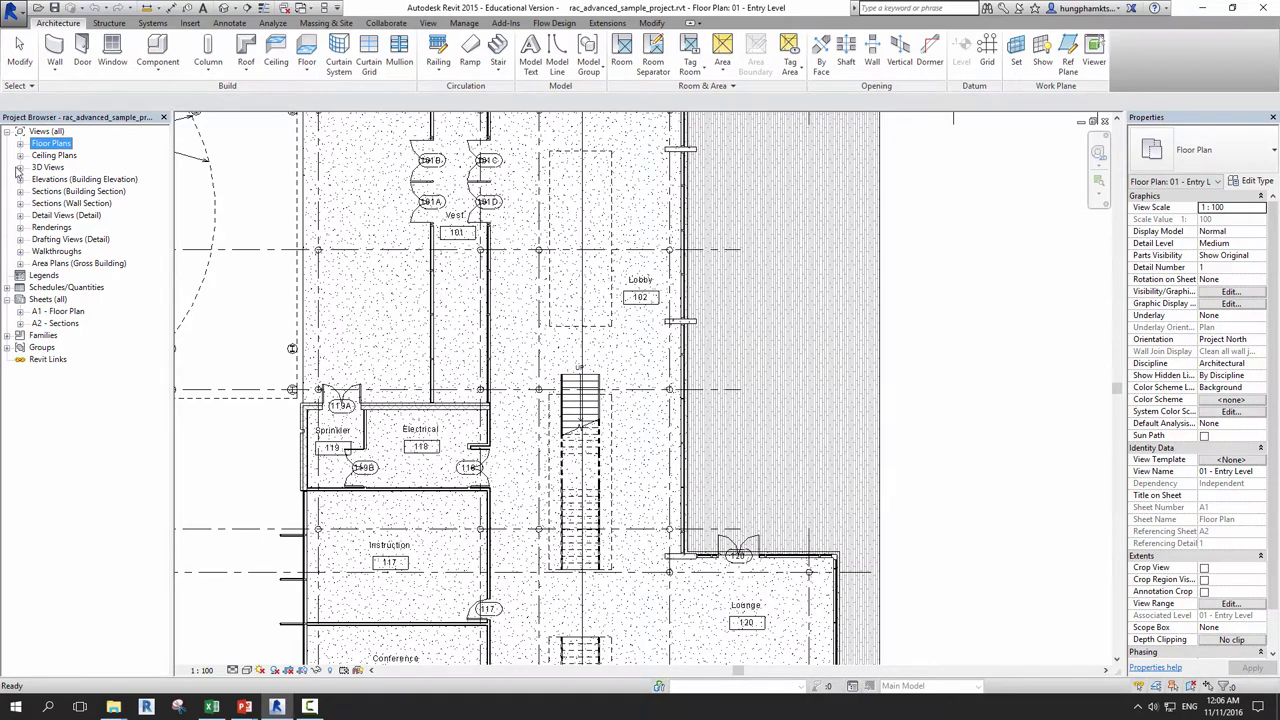
{"action": "left_click", "coordinate": [20, 168]}
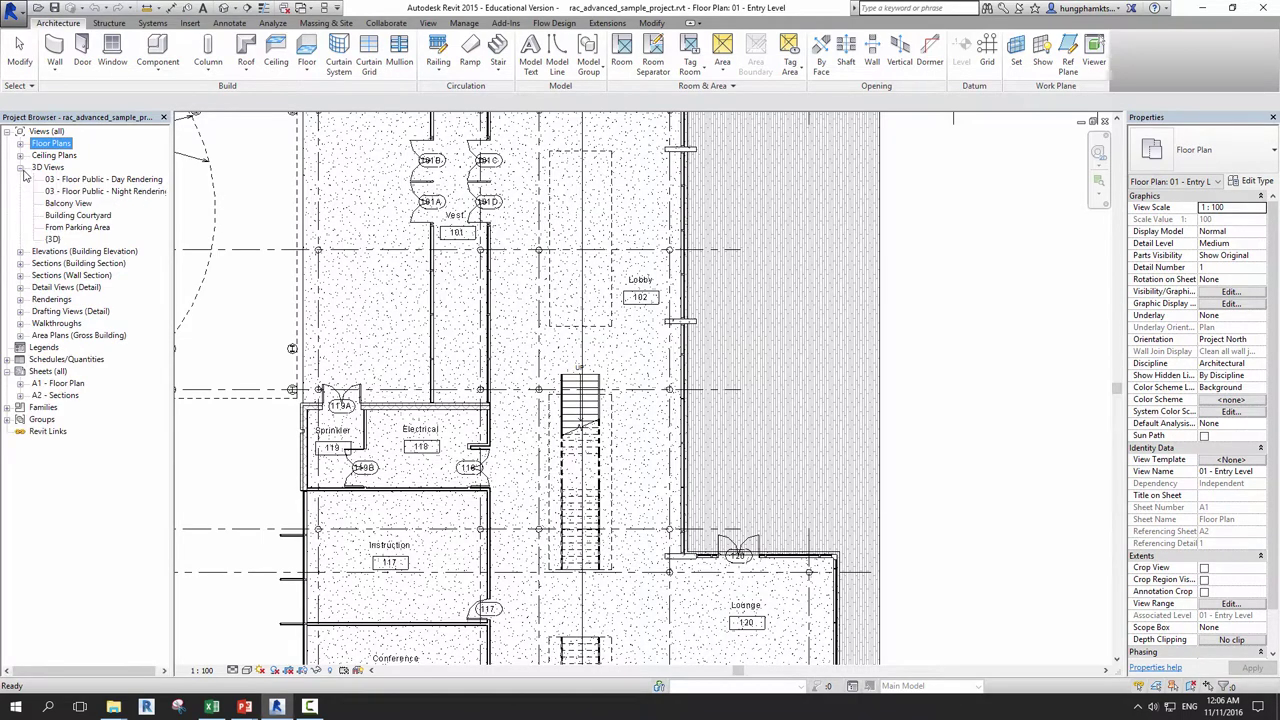
{"action": "double_click", "coordinate": [80, 204]}
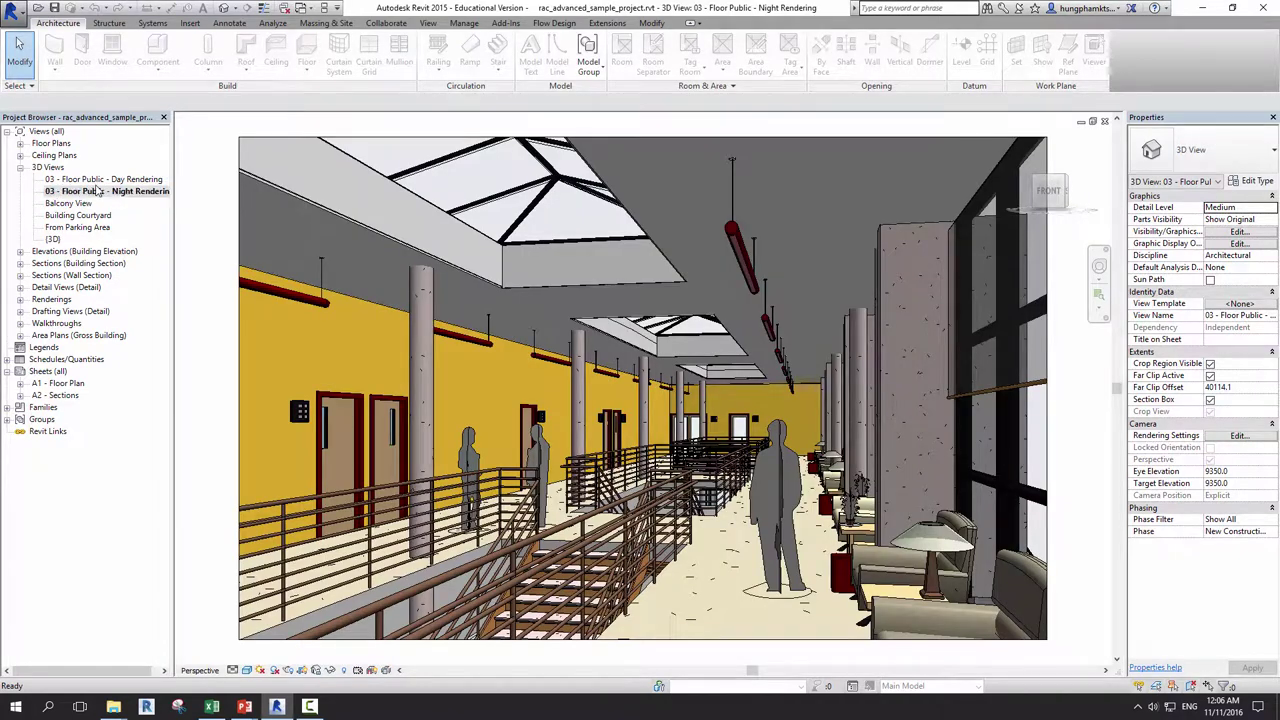
- Open 03 - Floor Public - Day Rendering, then the East building elevation
{"action": "double_click", "coordinate": [100, 180]}
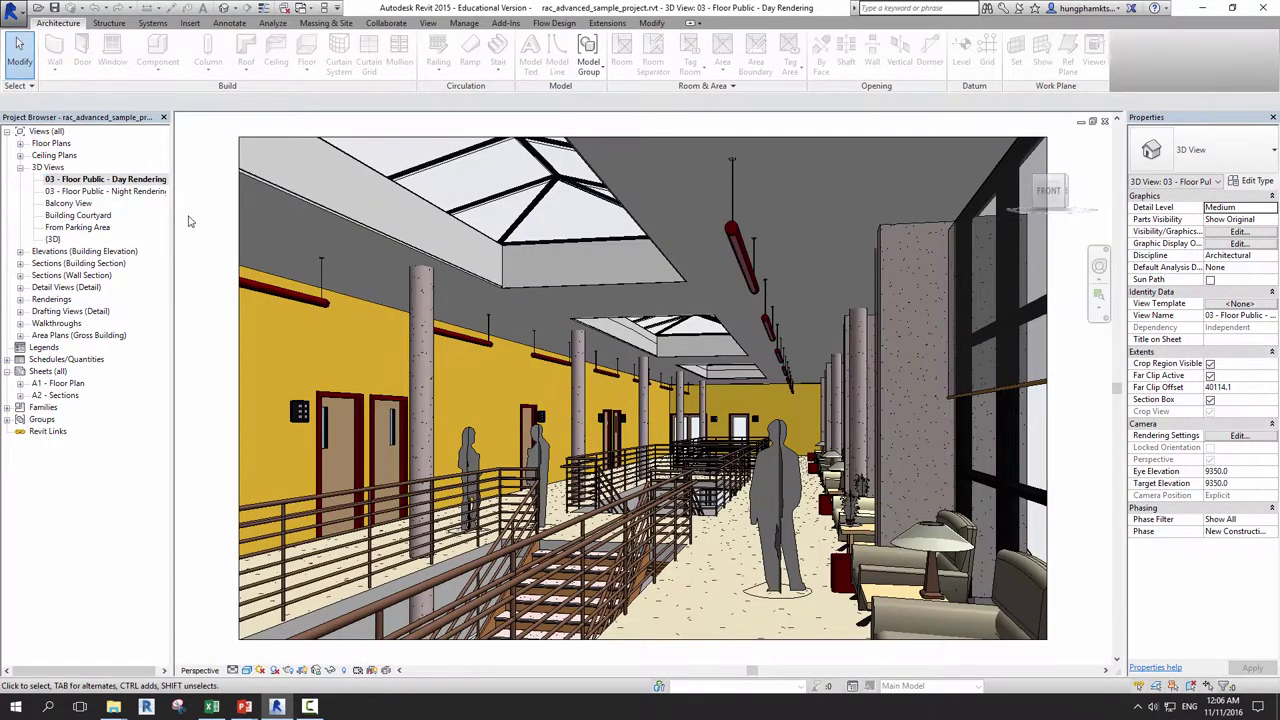
{"action": "left_click", "coordinate": [20, 168]}
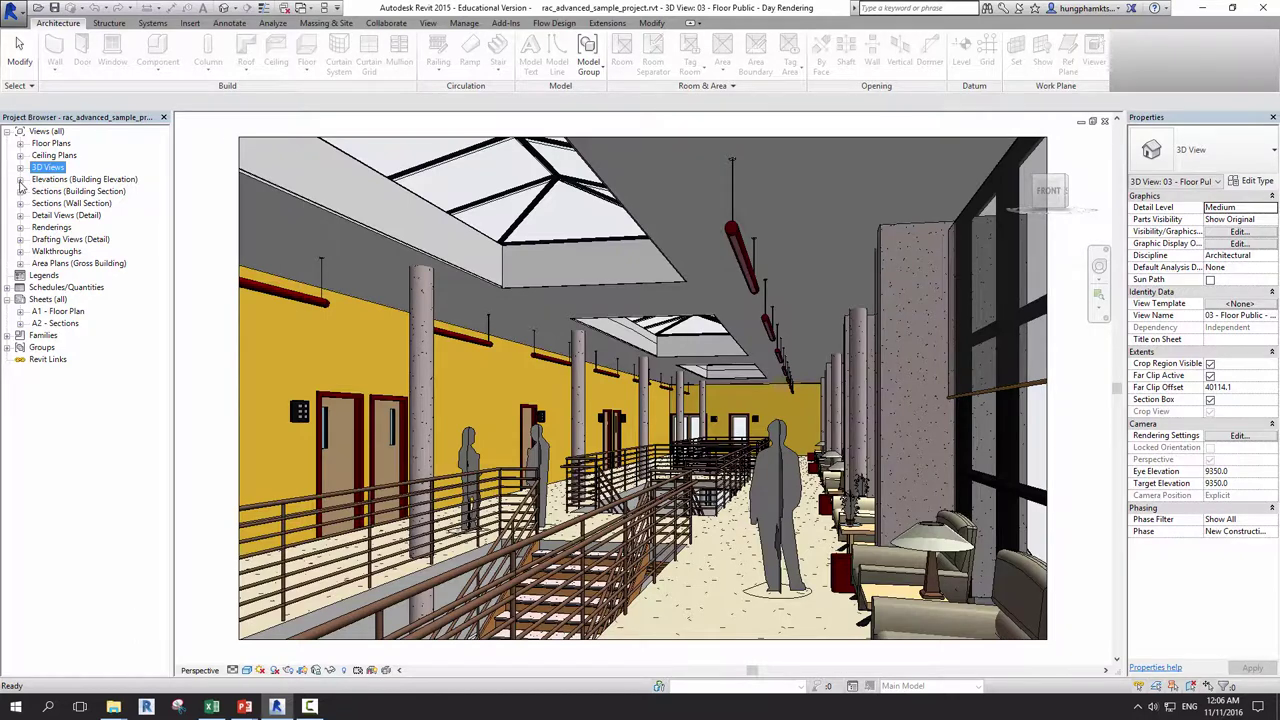
{"action": "left_click", "coordinate": [20, 179]}
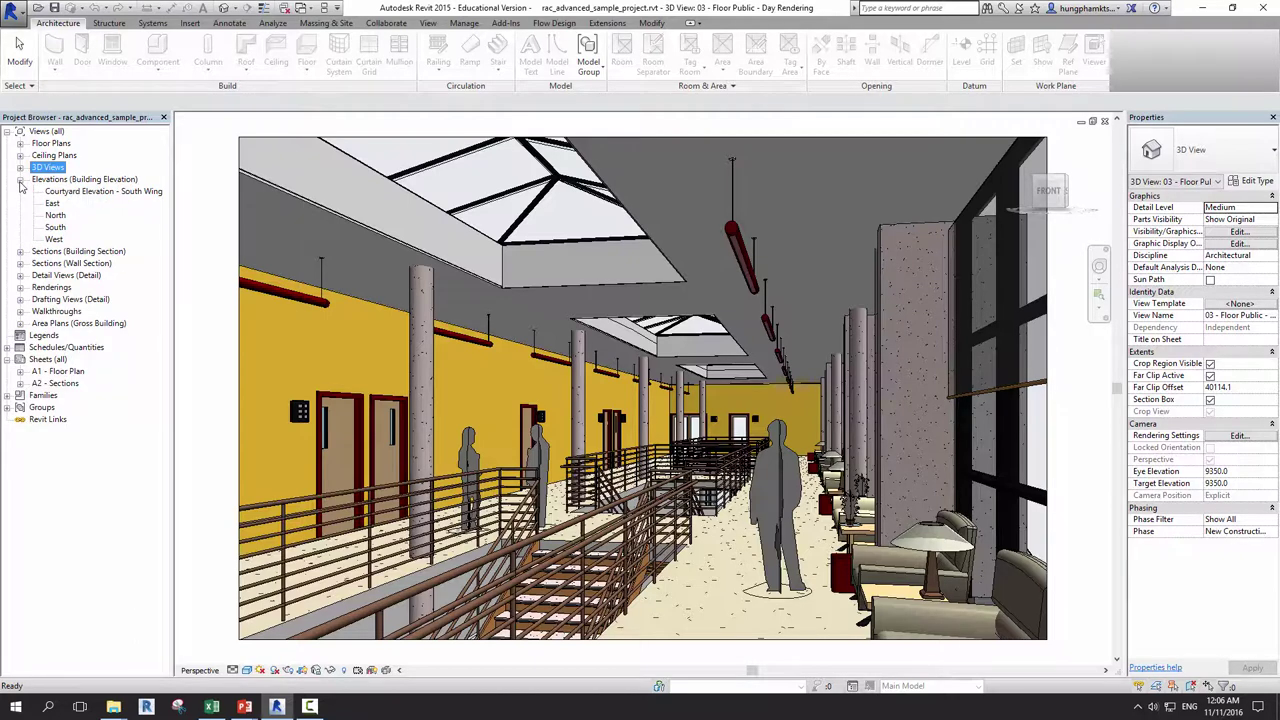
{"action": "left_click", "coordinate": [20, 179]}
{"action": "left_click", "coordinate": [20, 179]}
{"action": "double_click", "coordinate": [55, 204]}
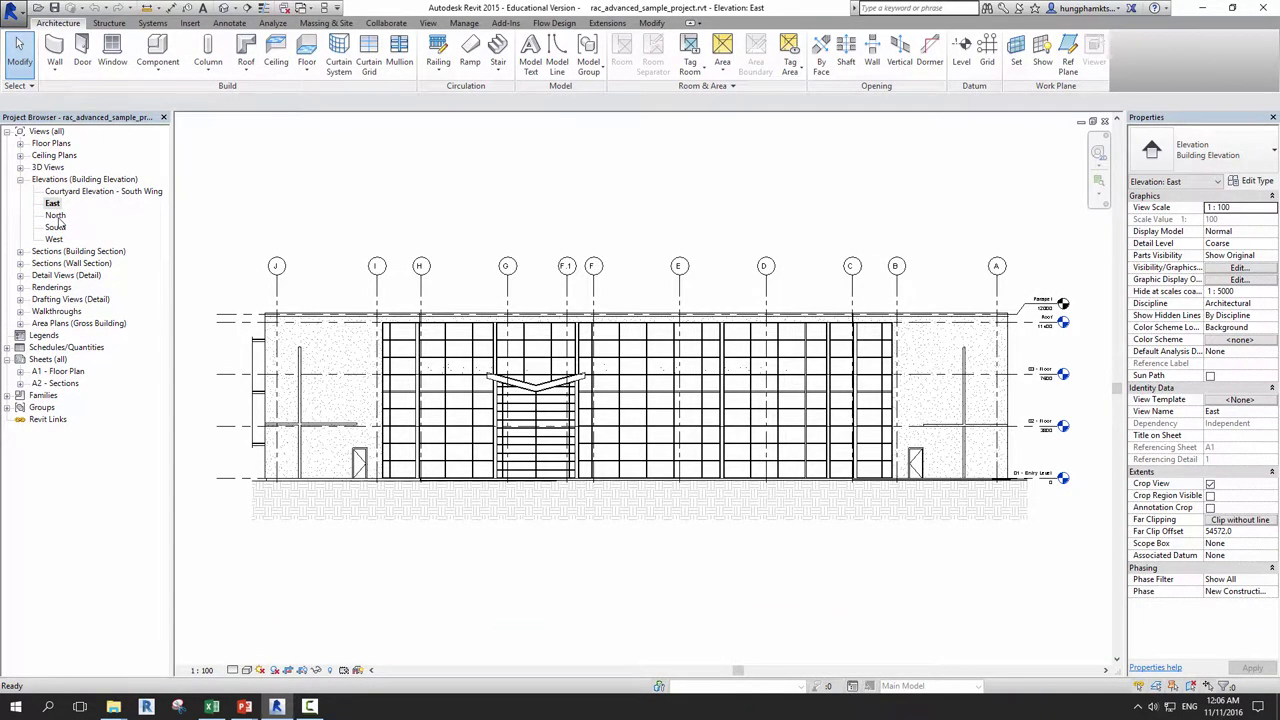
- Open the North elevation, then the Section Through Main Stair building section
{"action": "double_click", "coordinate": [57, 216]}
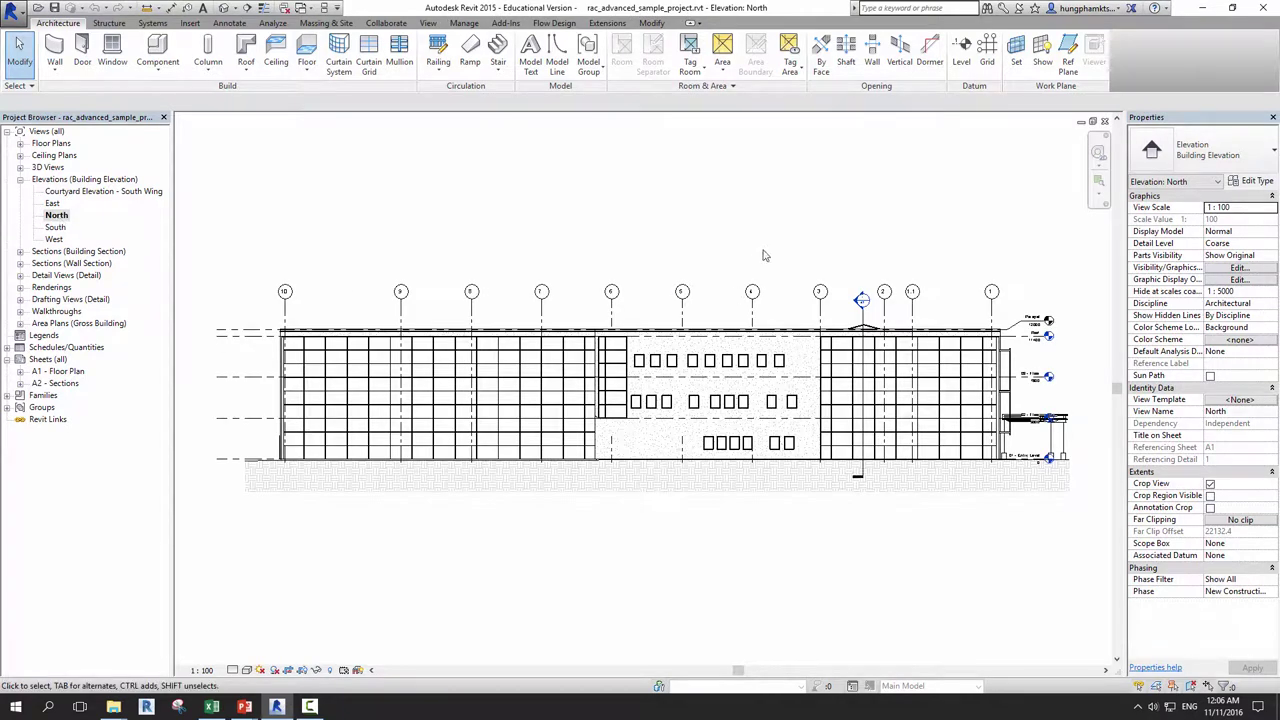
{"action": "left_click", "coordinate": [20, 179]}
{"action": "left_click", "coordinate": [20, 204]}
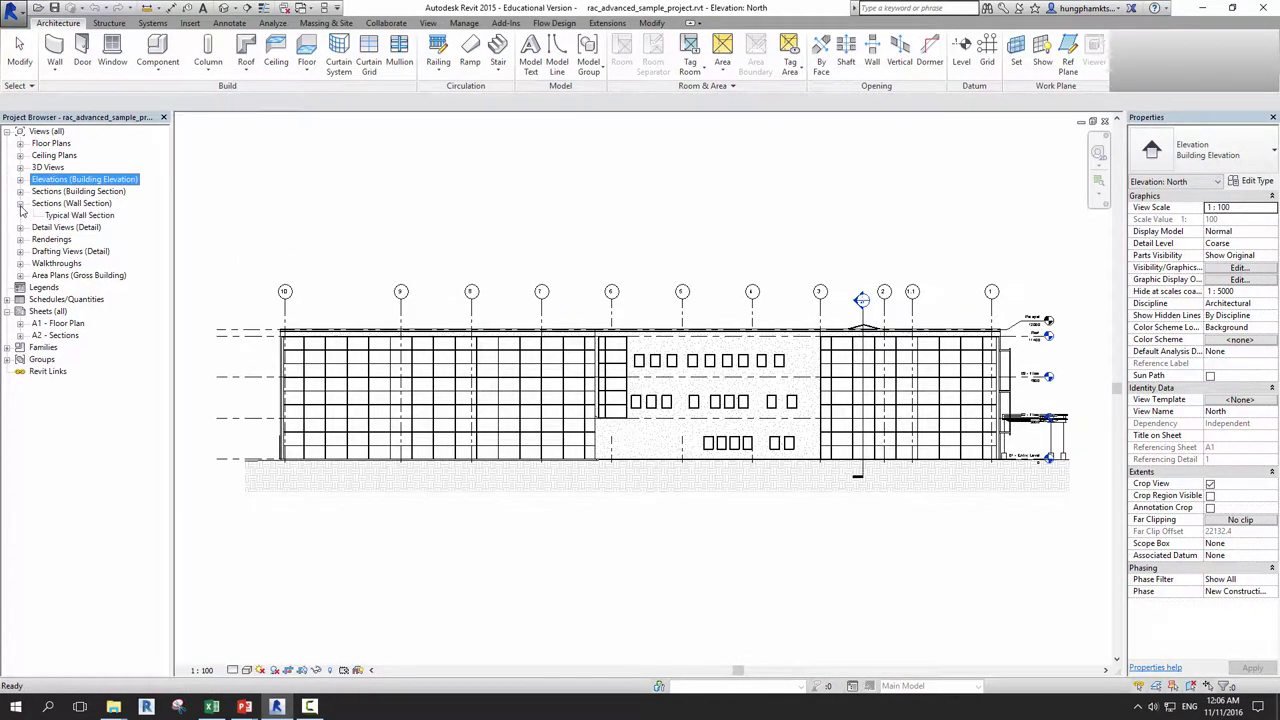
{"action": "left_click", "coordinate": [63, 216]}
{"action": "left_click", "coordinate": [67, 204]}
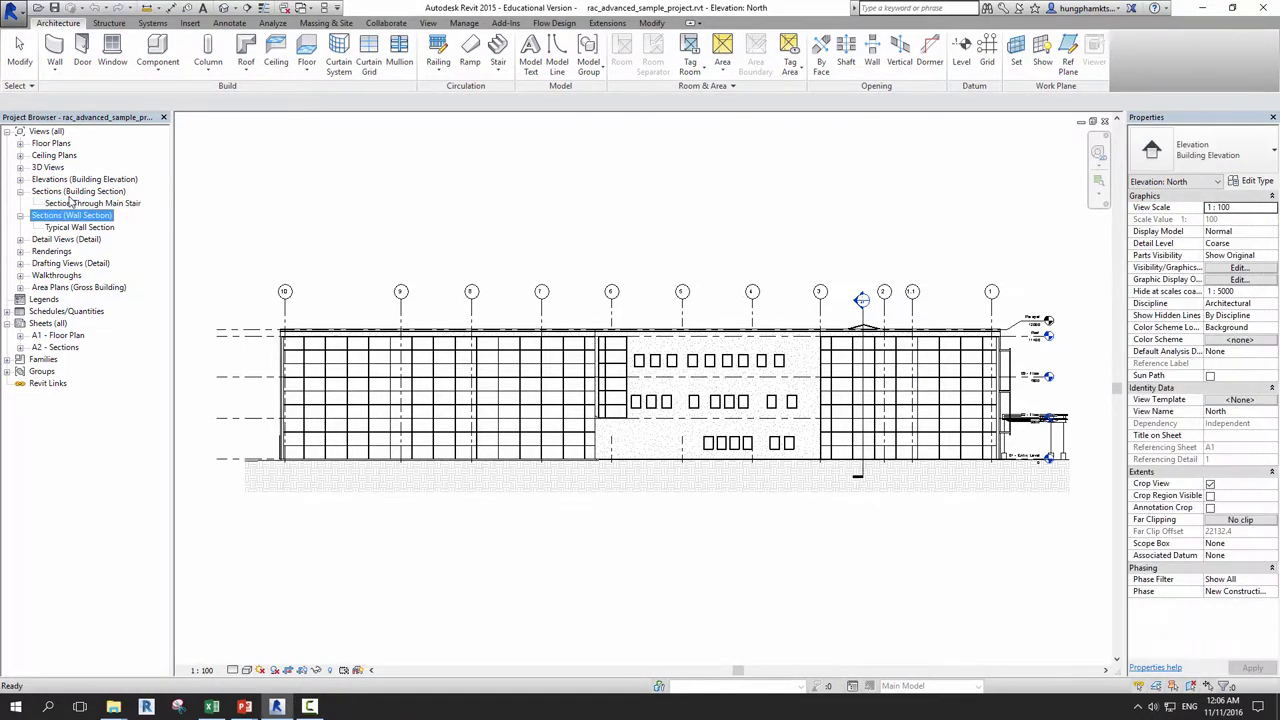
{"action": "double_click", "coordinate": [75, 203]}
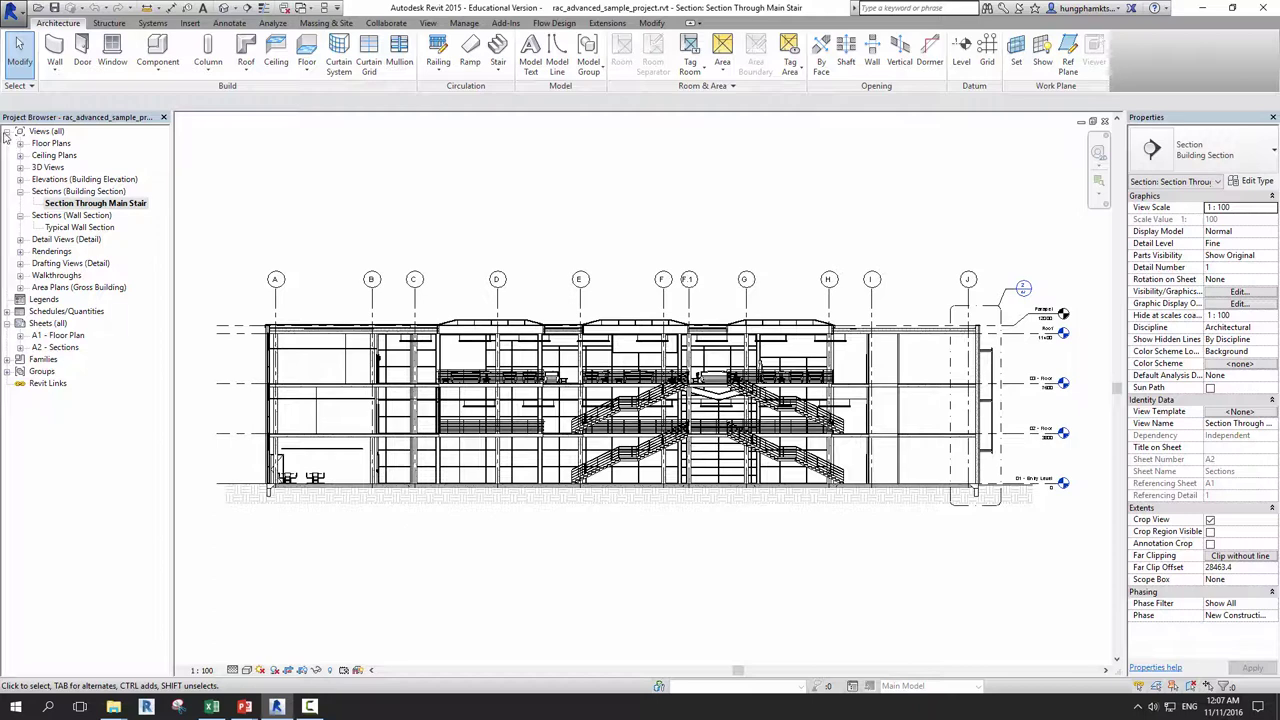
- Collapse Views (all) and expand Schedules/Quantities to list the schedules
{"action": "left_click", "coordinate": [7, 132]}
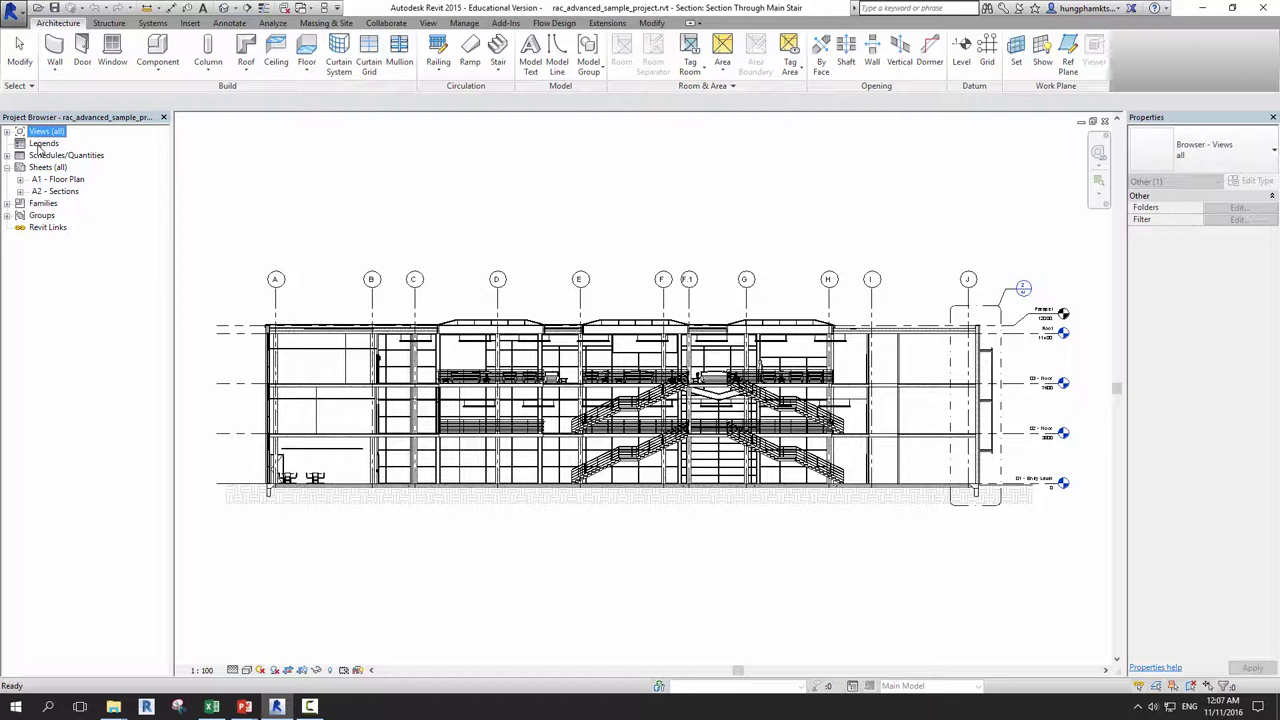
{"action": "left_click", "coordinate": [7, 156]}
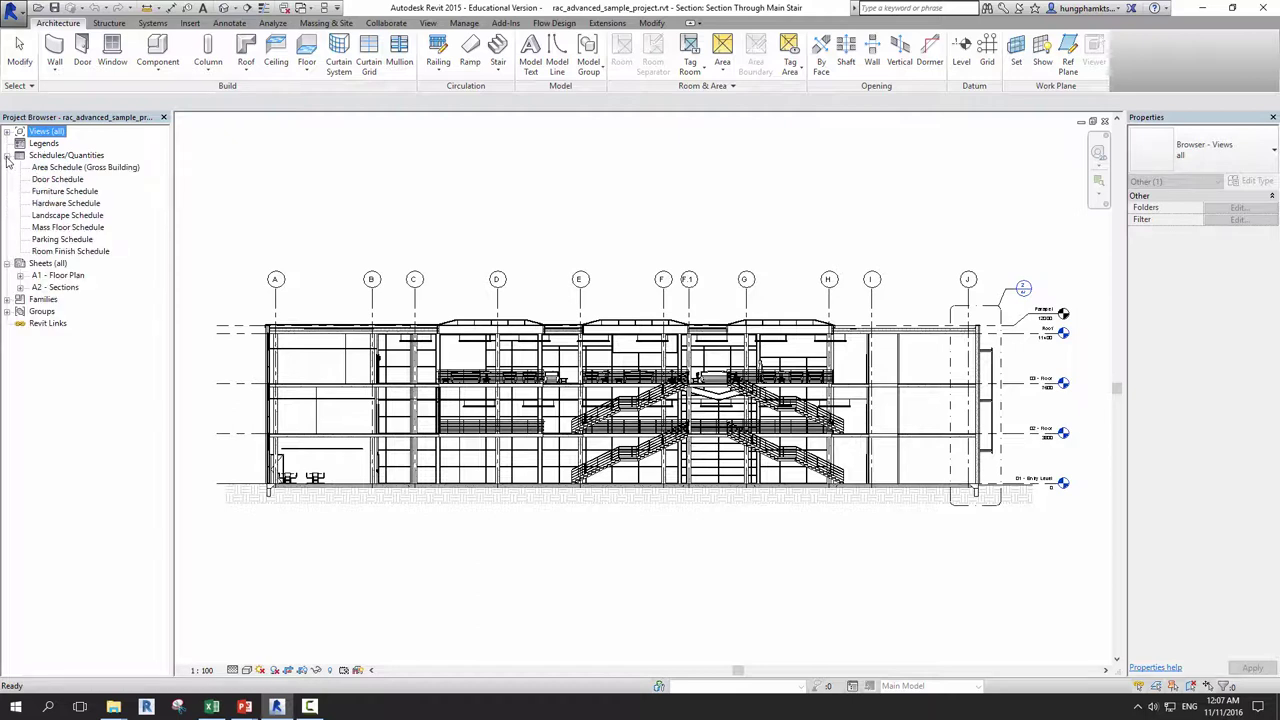
{"action": "left_click", "coordinate": [393, 222]}
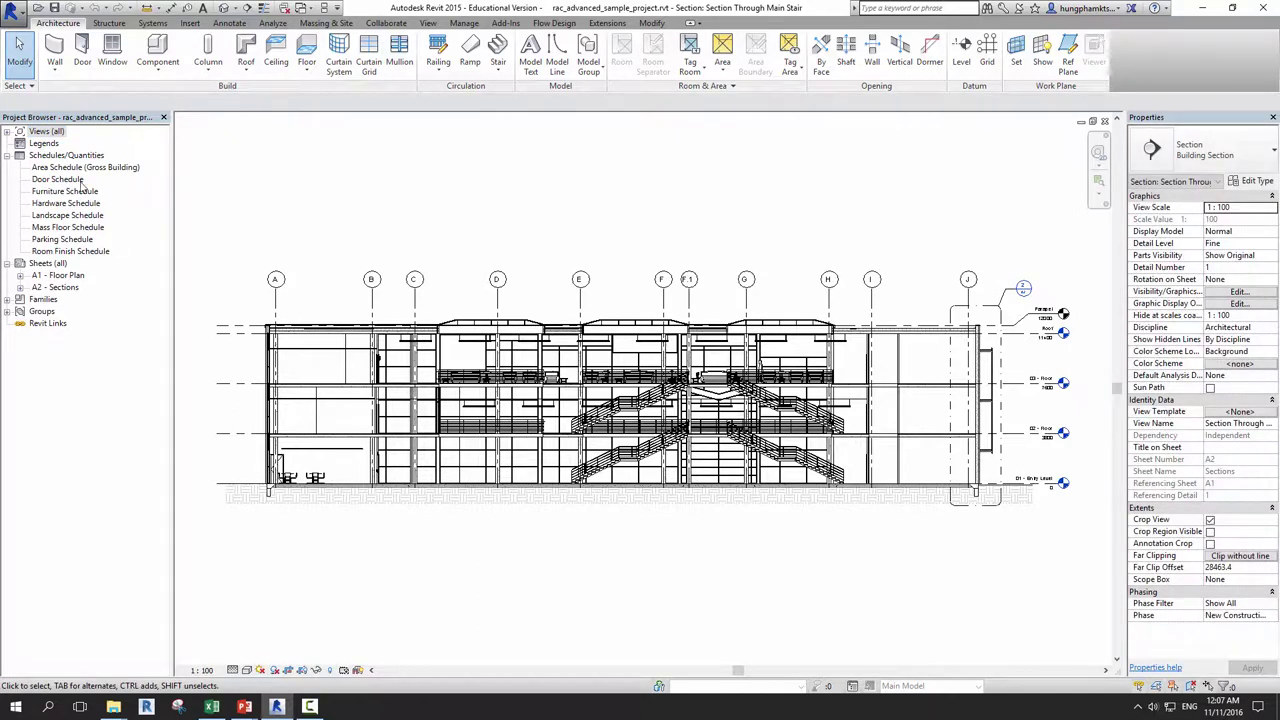
- Open the Door Schedule, then the Furniture Schedule, and collapse Schedules/Quantities
{"action": "double_click", "coordinate": [62, 180]}
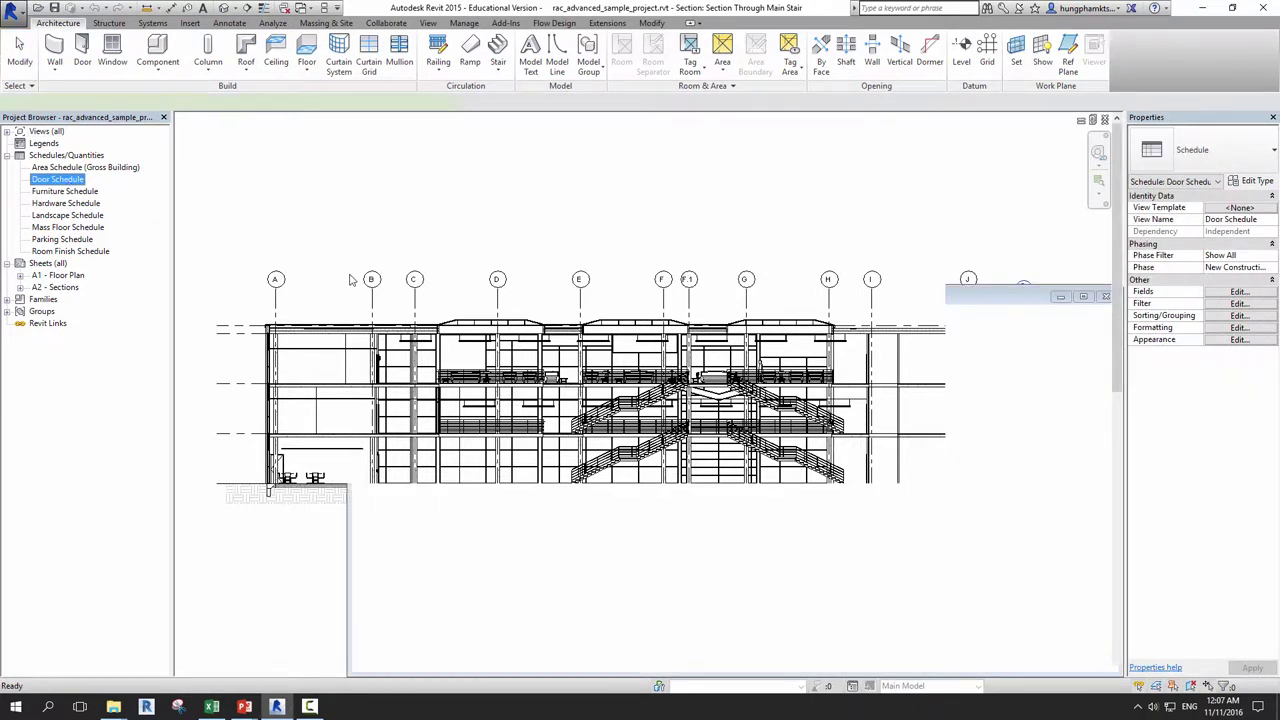
{"action": "scroll", "coordinate": [323, 414], "scroll_direction": "down", "scroll_amount": 3}
{"action": "scroll", "coordinate": [310, 440], "scroll_direction": "down", "scroll_amount": 5}
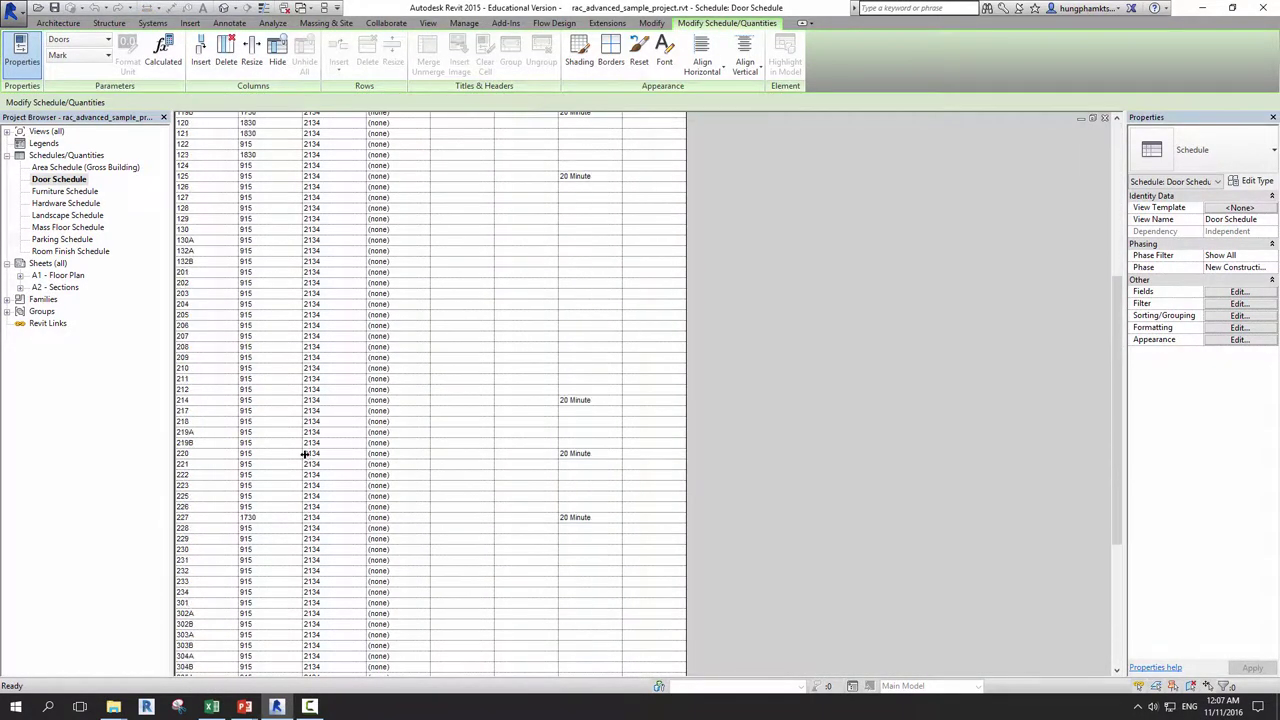
{"action": "scroll", "coordinate": [299, 466], "scroll_direction": "down", "scroll_amount": 7}
{"action": "double_click", "coordinate": [67, 191]}
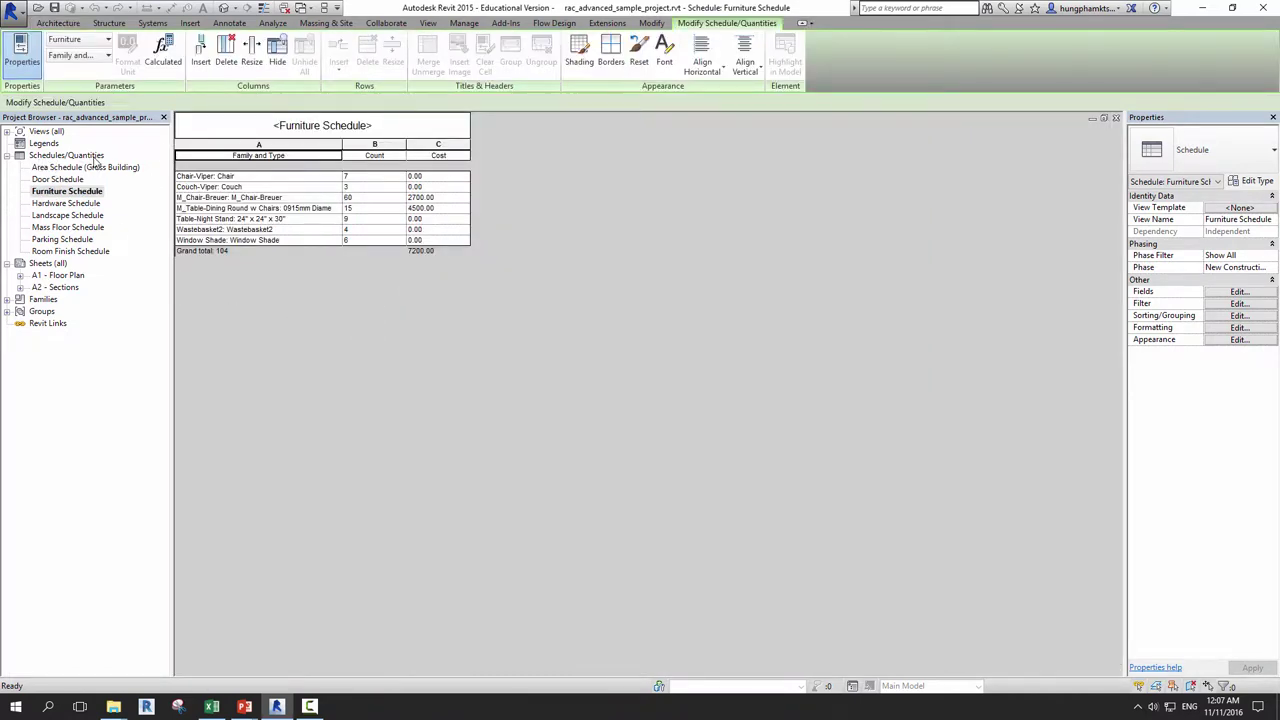
{"action": "left_click", "coordinate": [8, 156]}
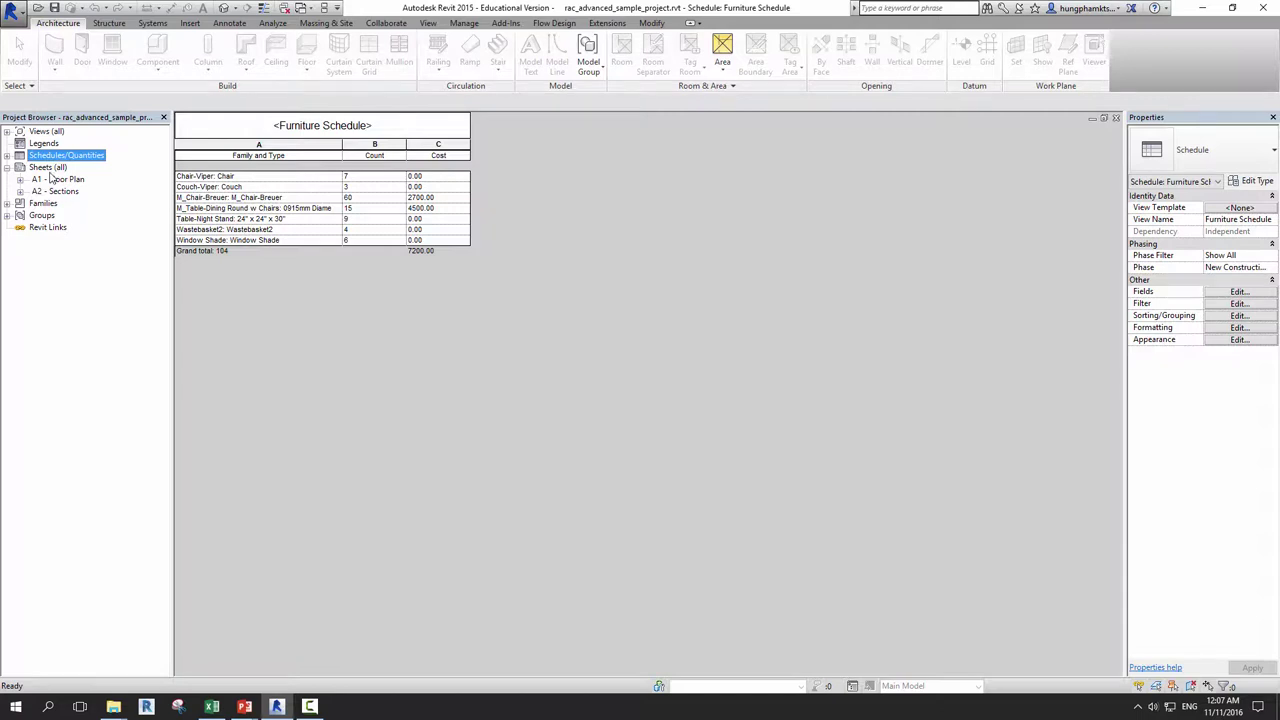
- Open sheets A1 - Floor Plan and A2 - Sections, then collapse Sheets (all)
{"action": "double_click", "coordinate": [52, 179]}
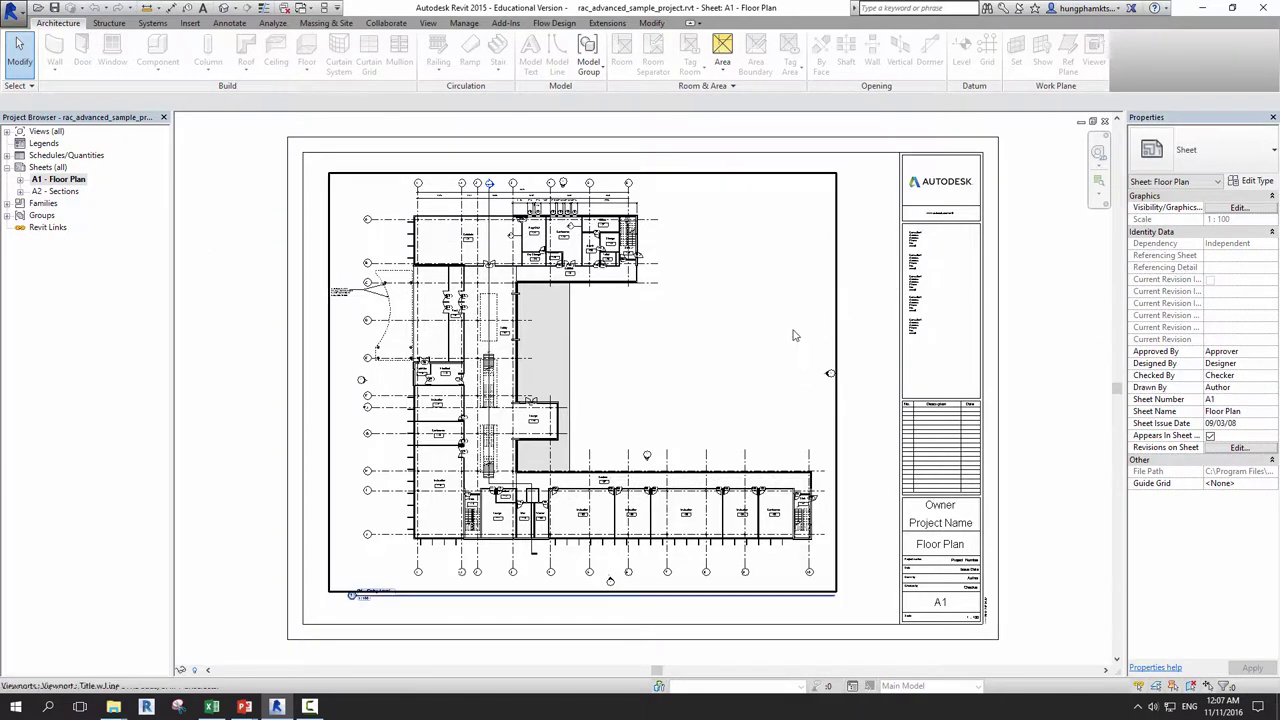
{"action": "scroll", "coordinate": [463, 427], "scroll_direction": "up", "scroll_amount": 2}
{"action": "scroll", "coordinate": [489, 367], "scroll_direction": "up", "scroll_amount": 2}
{"action": "left_click", "coordinate": [70, 192]}
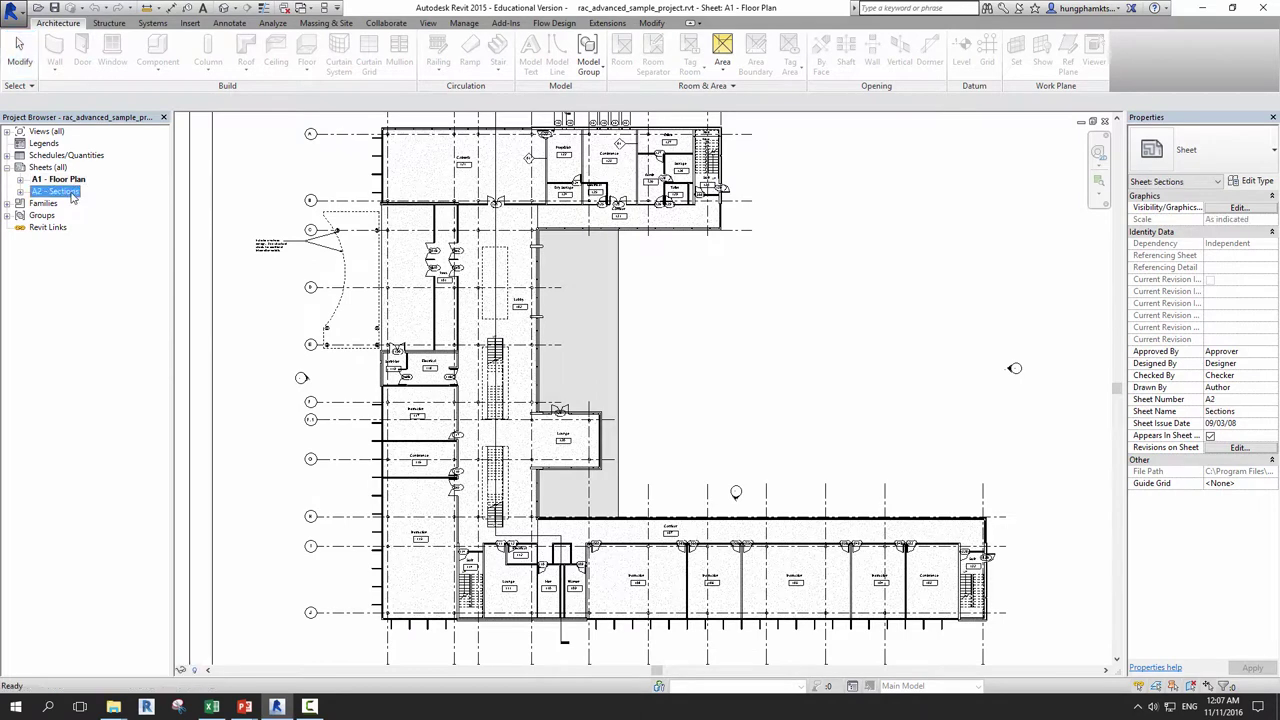
{"action": "double_click", "coordinate": [72, 195]}
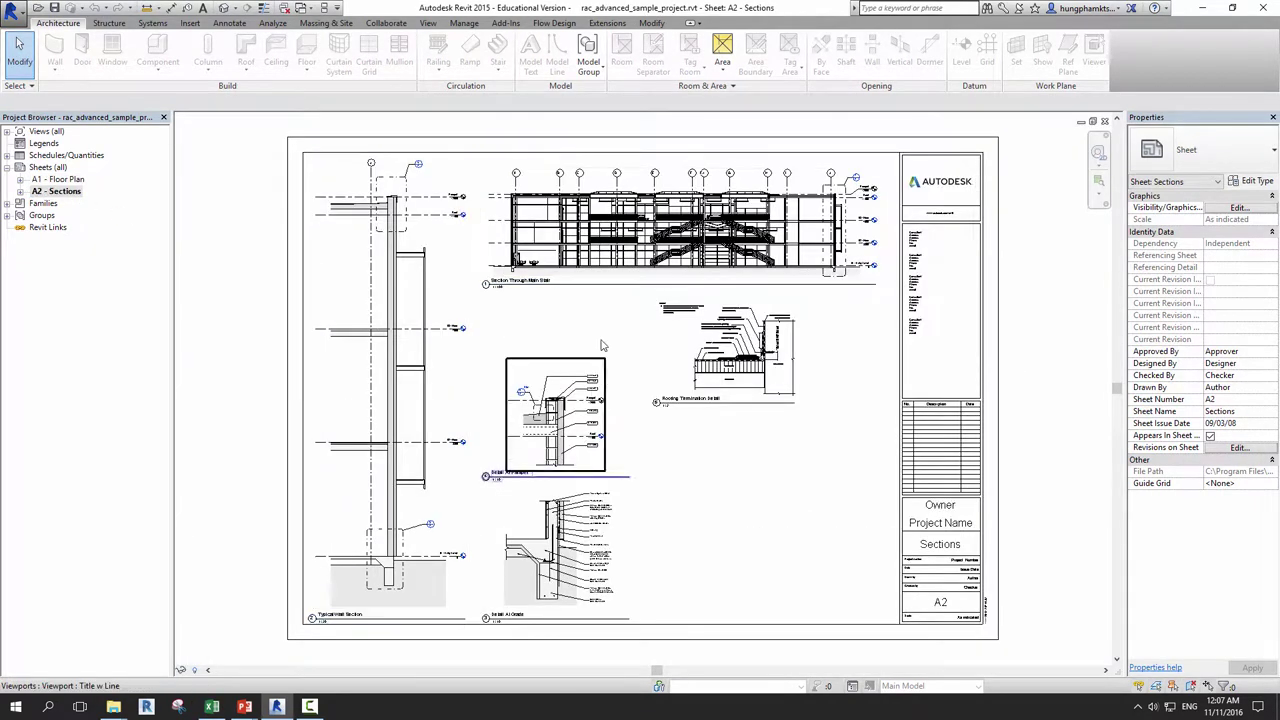
{"action": "left_click", "coordinate": [8, 168]}
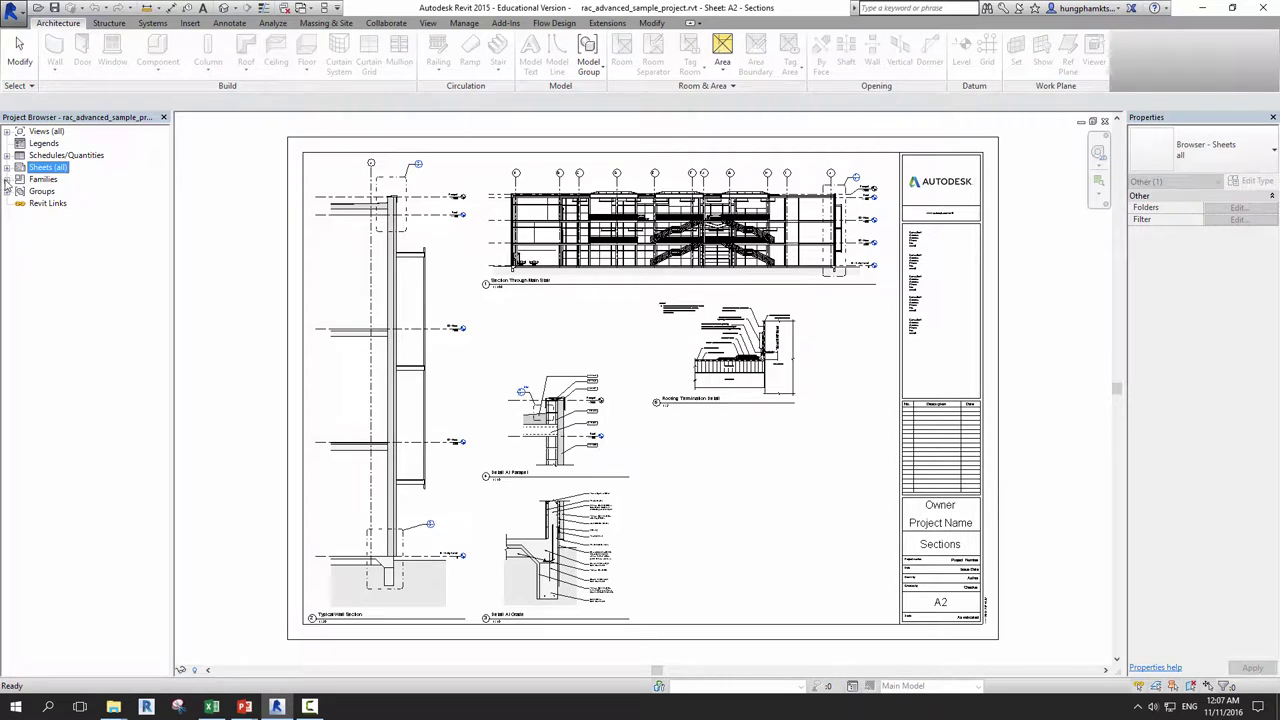
- Expand Families and its Columns, Doors and Floors categories to list their types
{"action": "left_click", "coordinate": [7, 180]}
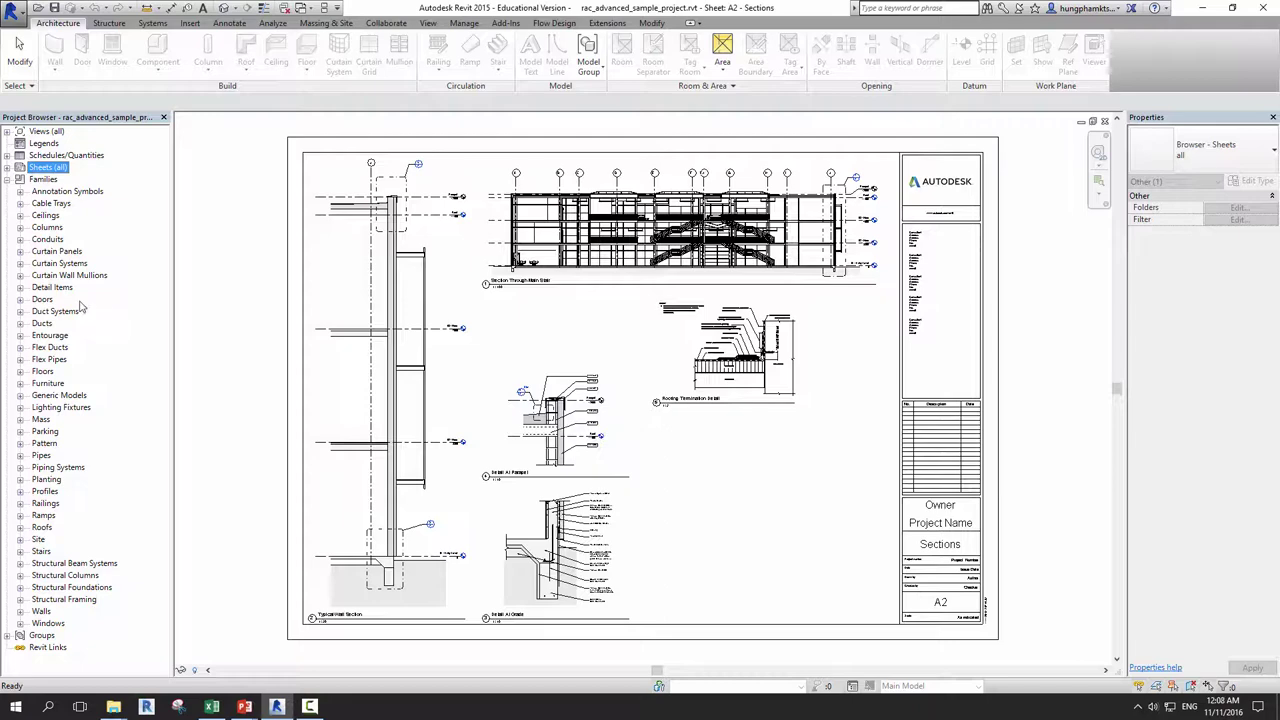
{"action": "left_click", "coordinate": [60, 192]}
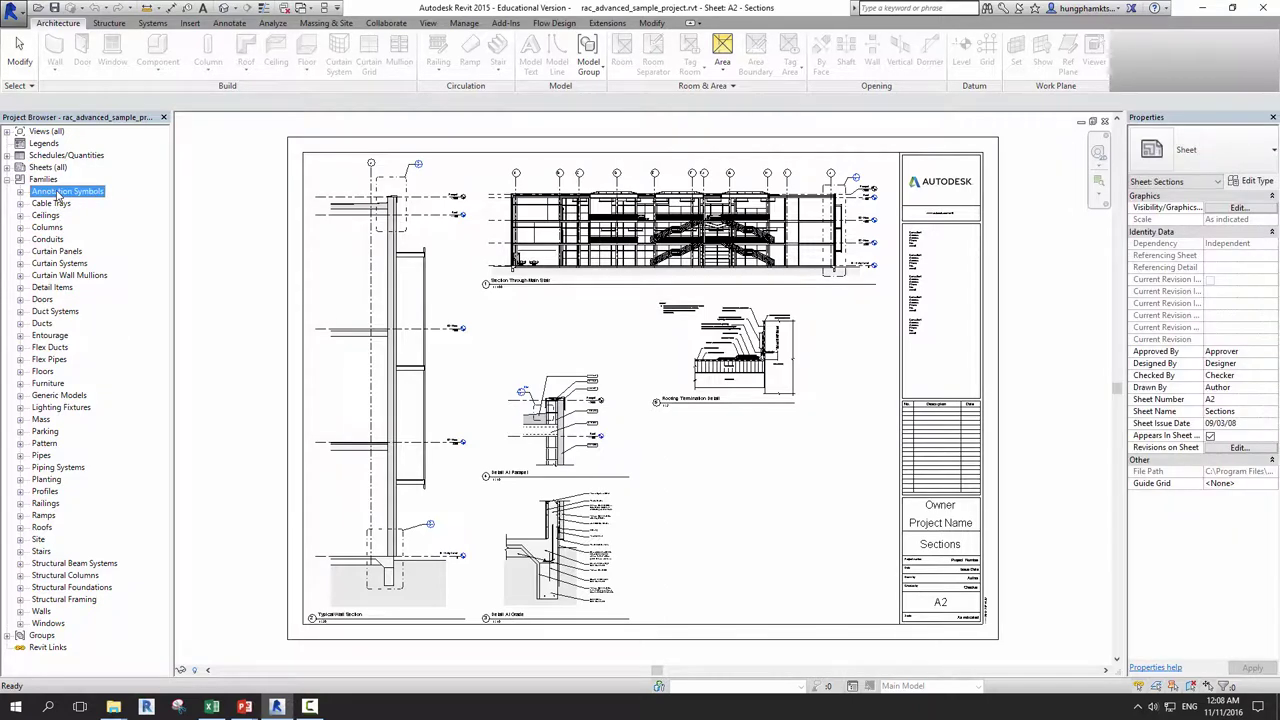
{"action": "left_click", "coordinate": [45, 228]}
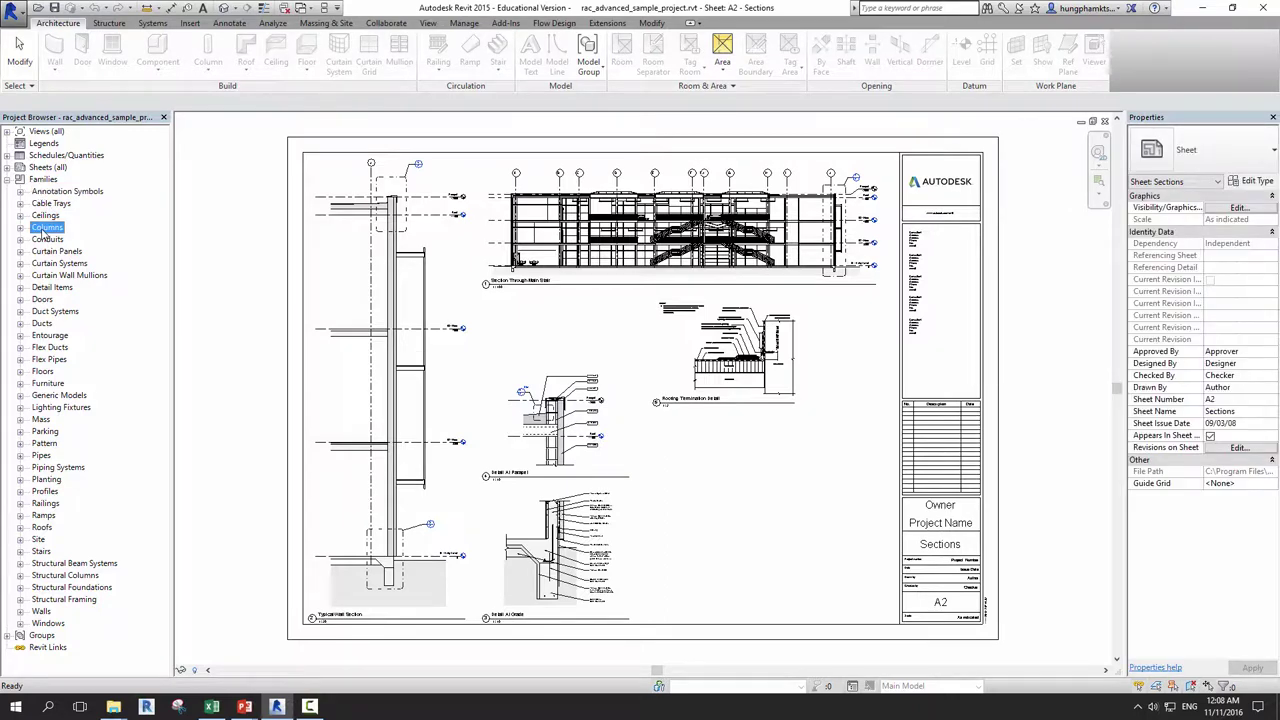
{"action": "double_click", "coordinate": [45, 230]}
{"action": "double_click", "coordinate": [38, 348]}
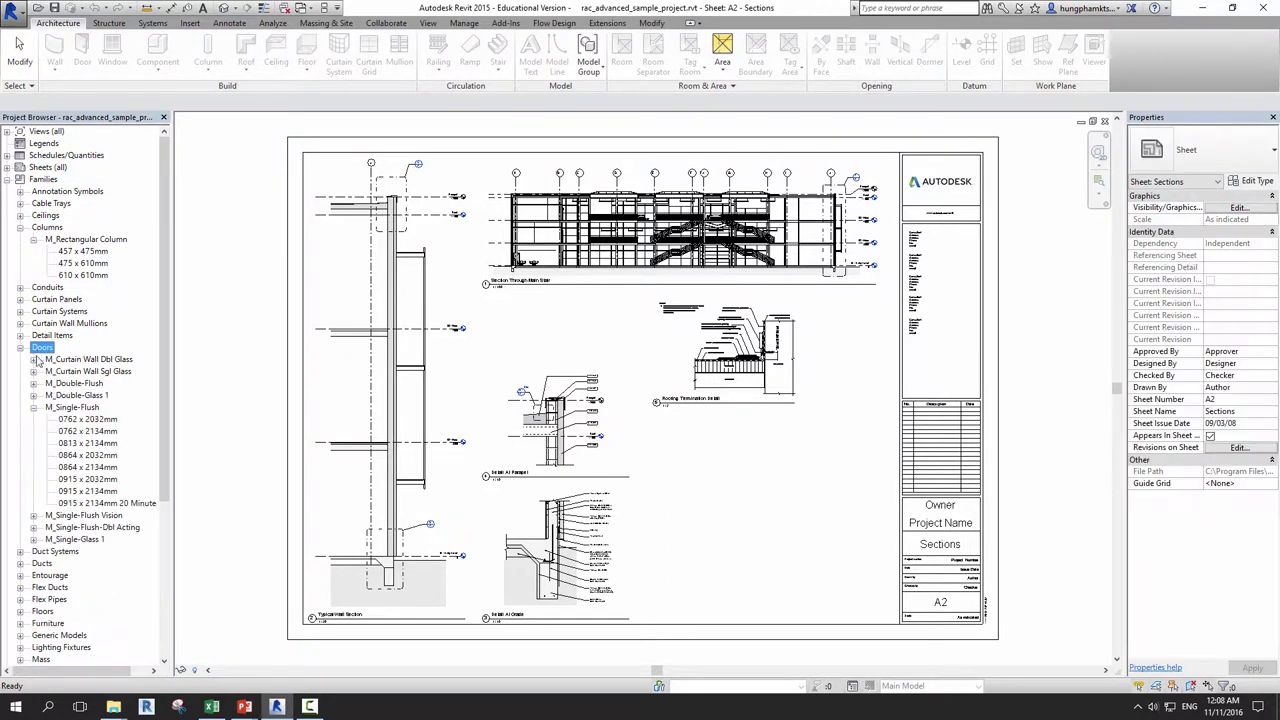
{"action": "scroll", "coordinate": [40, 400], "scroll_direction": "down", "scroll_amount": 2}
{"action": "scroll", "coordinate": [40, 450], "scroll_direction": "down", "scroll_amount": 2}
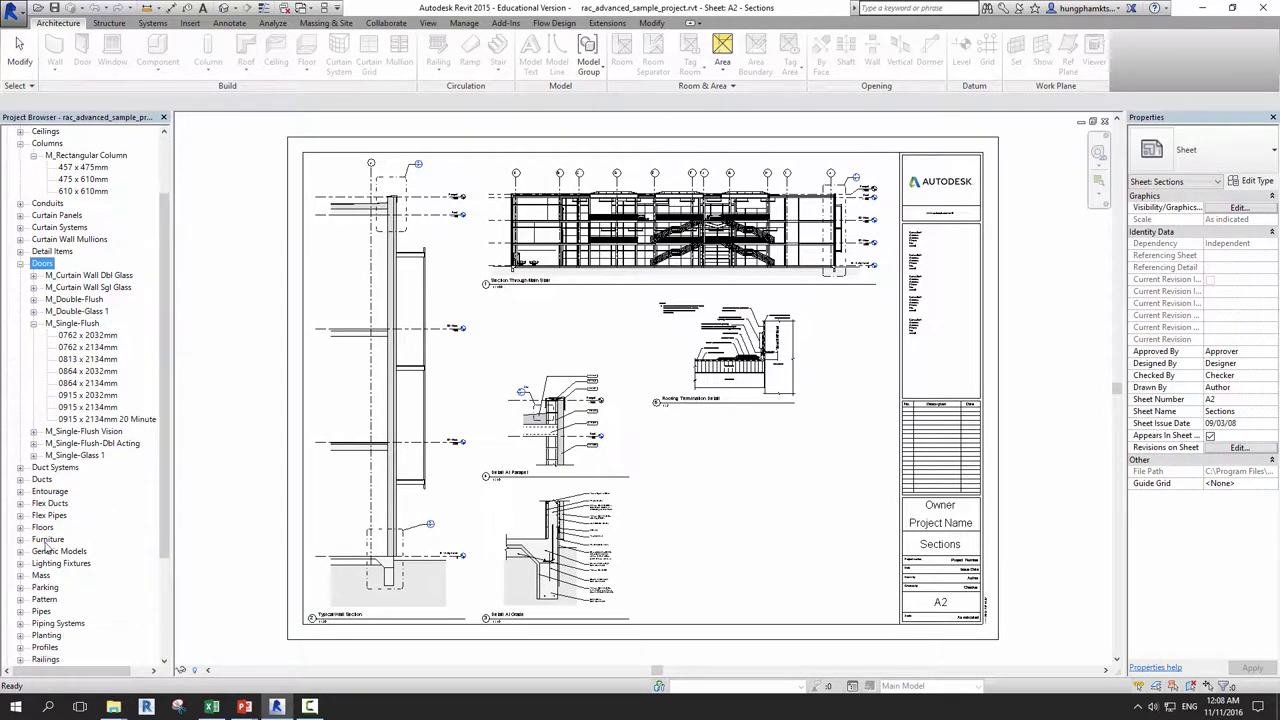
{"action": "double_click", "coordinate": [43, 528]}
- Expand Annotation Symbols and its A0 metric family to show the A0 metric type
{"action": "scroll", "coordinate": [47, 533], "scroll_direction": "down", "scroll_amount": 1}
{"action": "scroll", "coordinate": [47, 533], "scroll_direction": "up", "scroll_amount": 3}
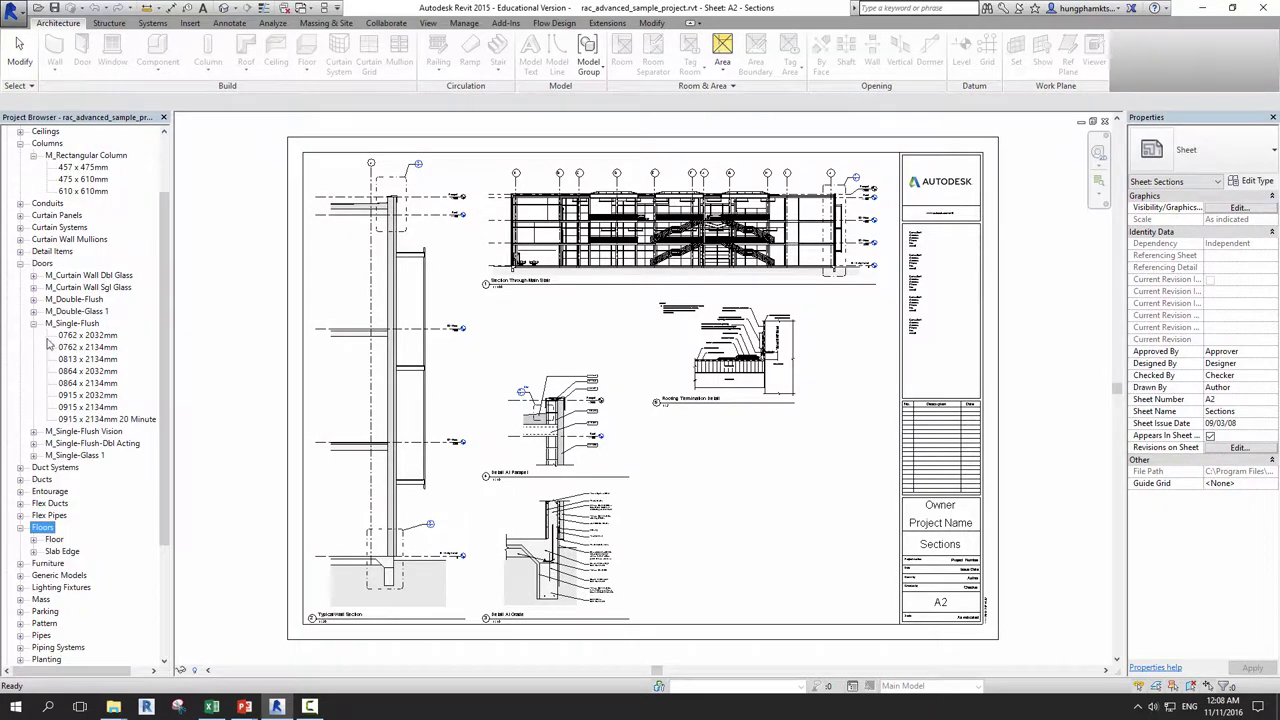
{"action": "scroll", "coordinate": [47, 500], "scroll_direction": "up", "scroll_amount": 2}
{"action": "double_click", "coordinate": [48, 155]}
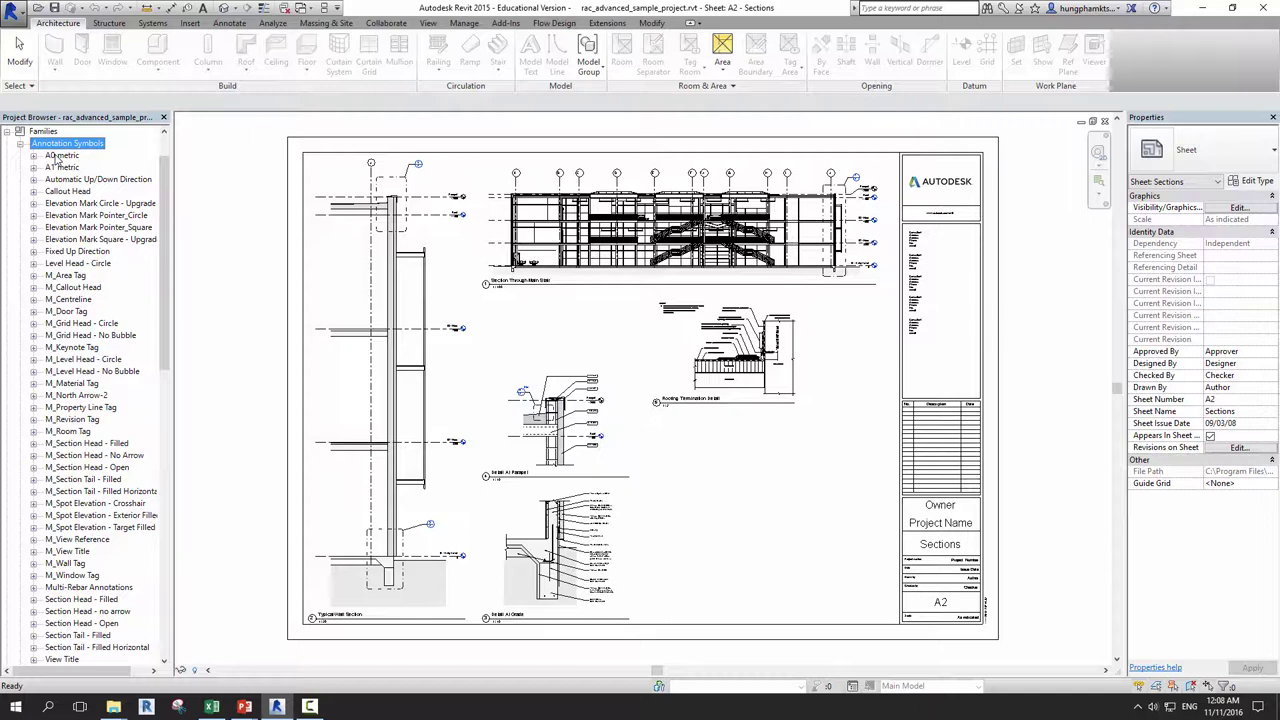
{"action": "left_click", "coordinate": [59, 158]}
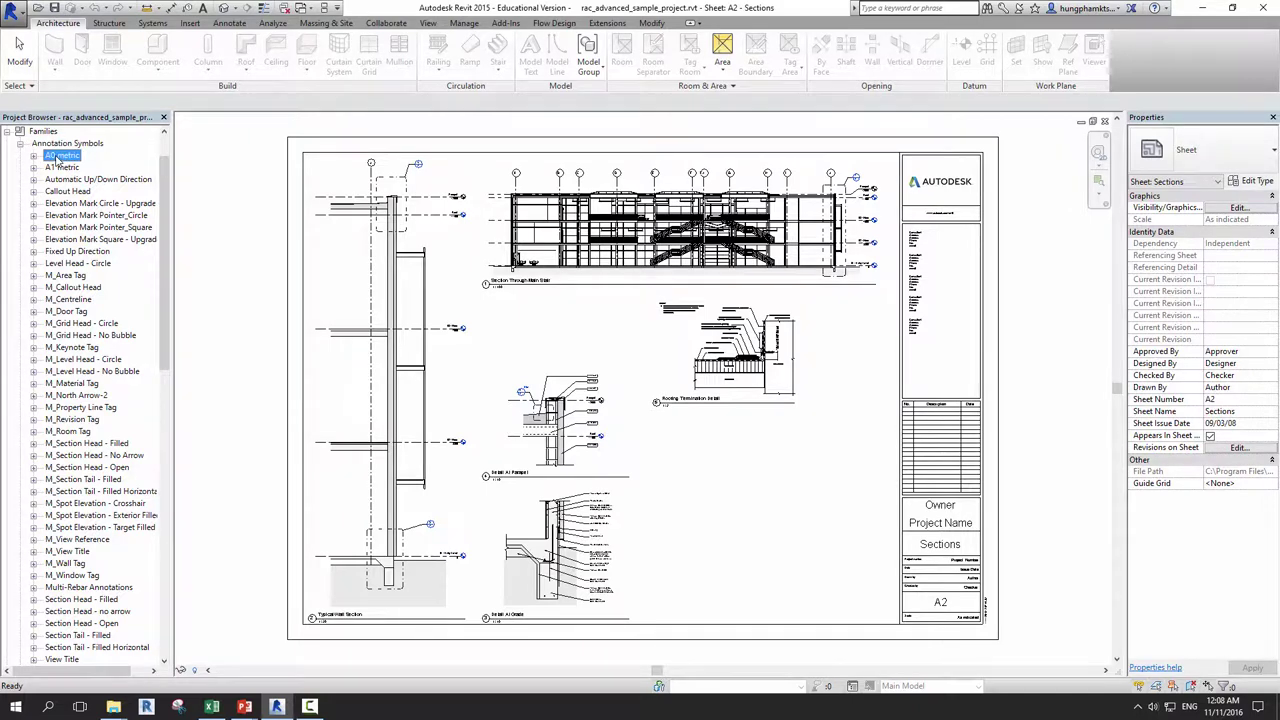
{"action": "double_click", "coordinate": [59, 157]}
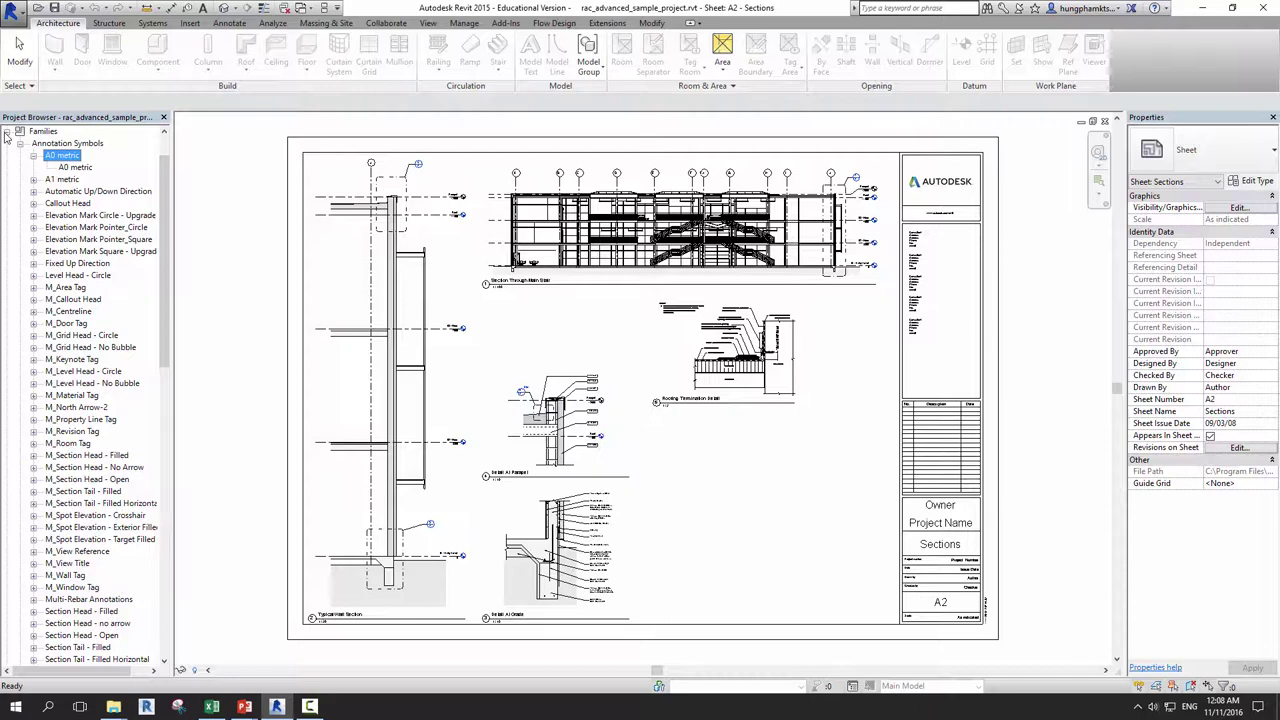
- Collapse Annotation Symbols and Families, review the Groups contents, then collapse Groups
{"action": "left_click", "coordinate": [7, 134]}
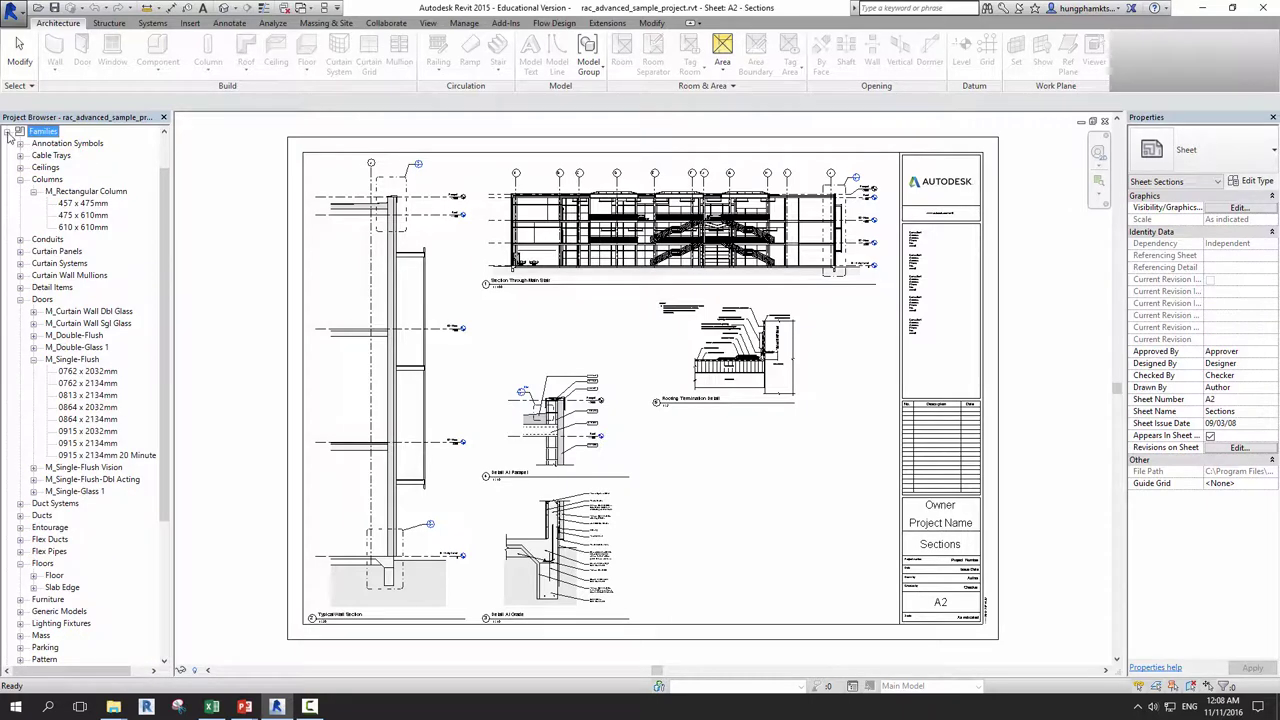
{"action": "left_click", "coordinate": [7, 132]}
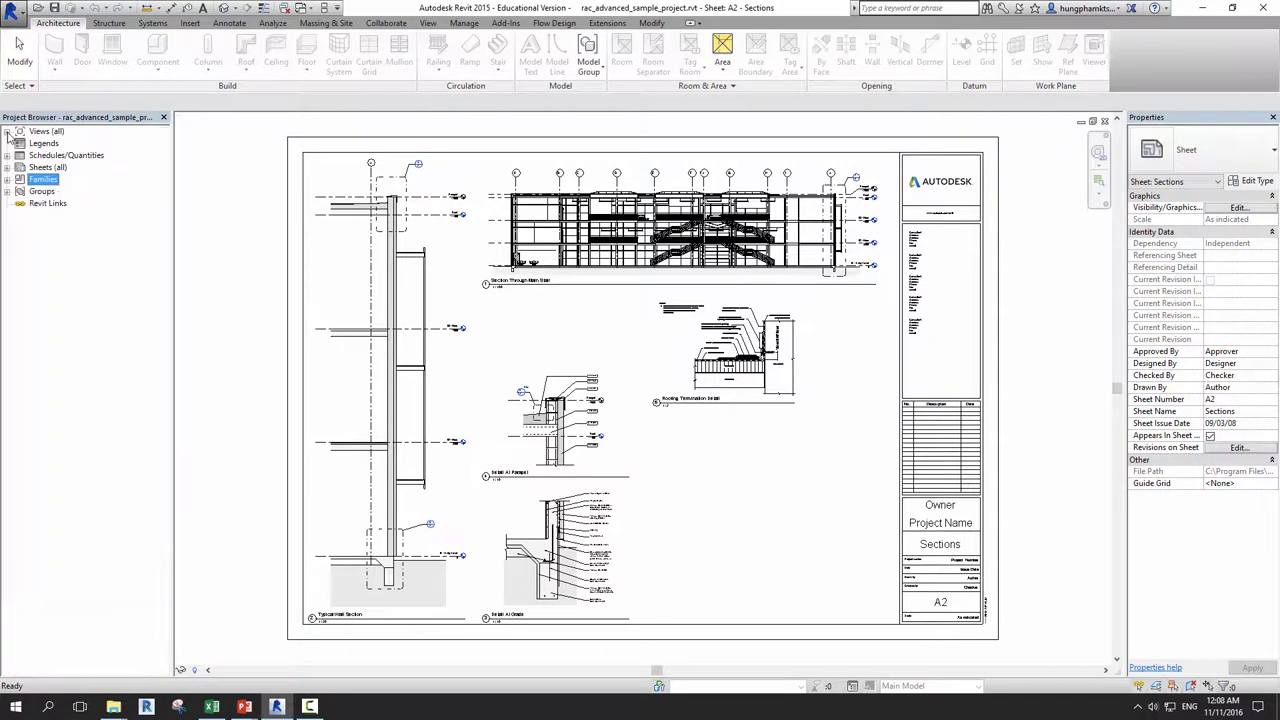
{"action": "left_click", "coordinate": [7, 192]}
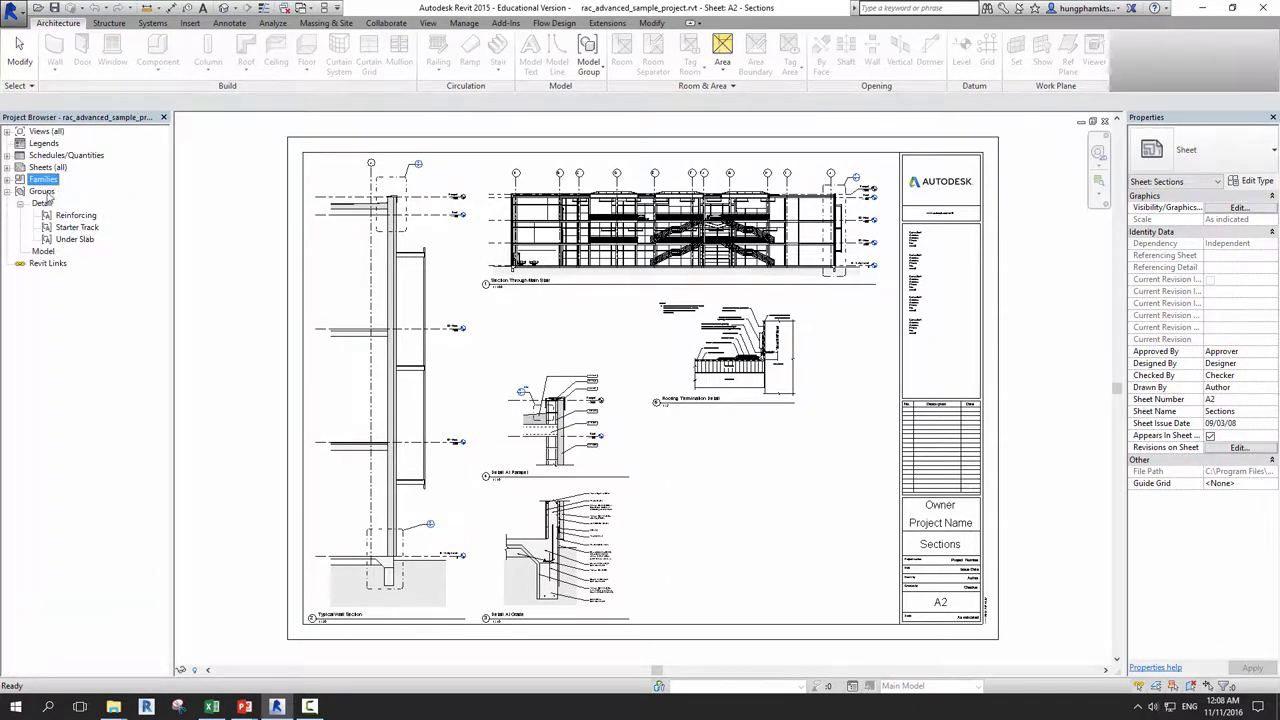
{"action": "left_click", "coordinate": [45, 265]}
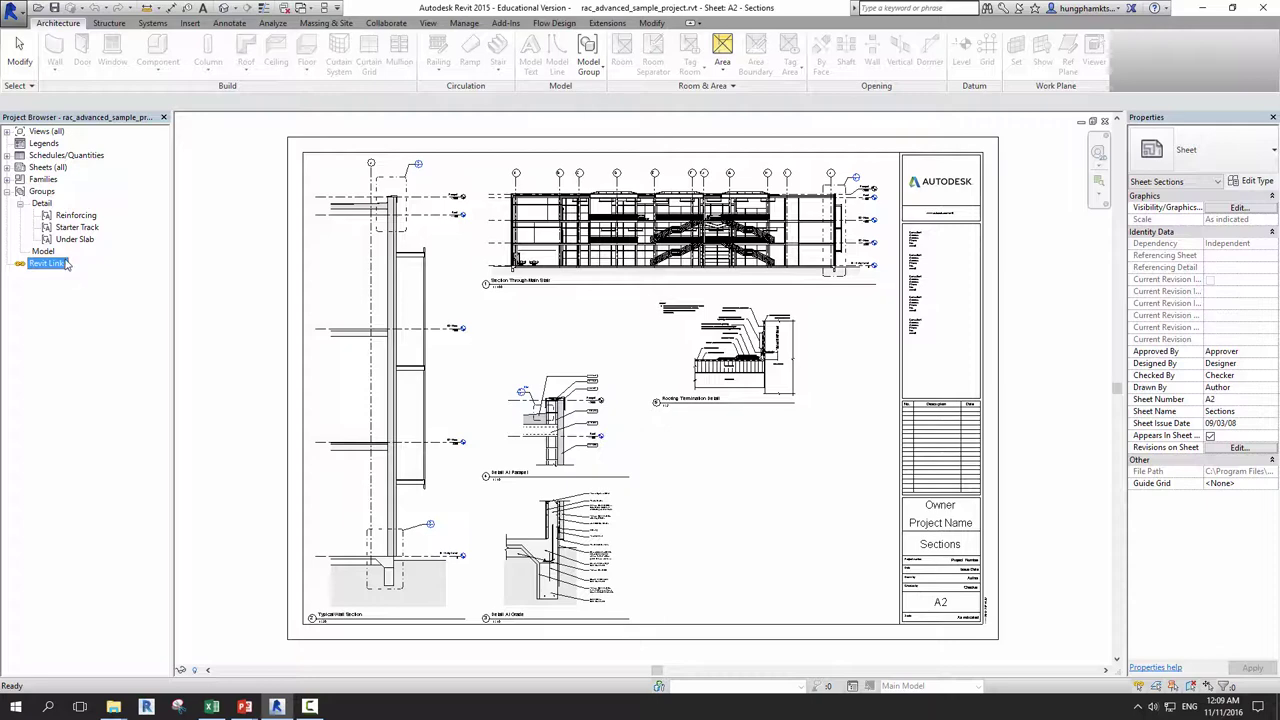
{"action": "left_click", "coordinate": [199, 228]}
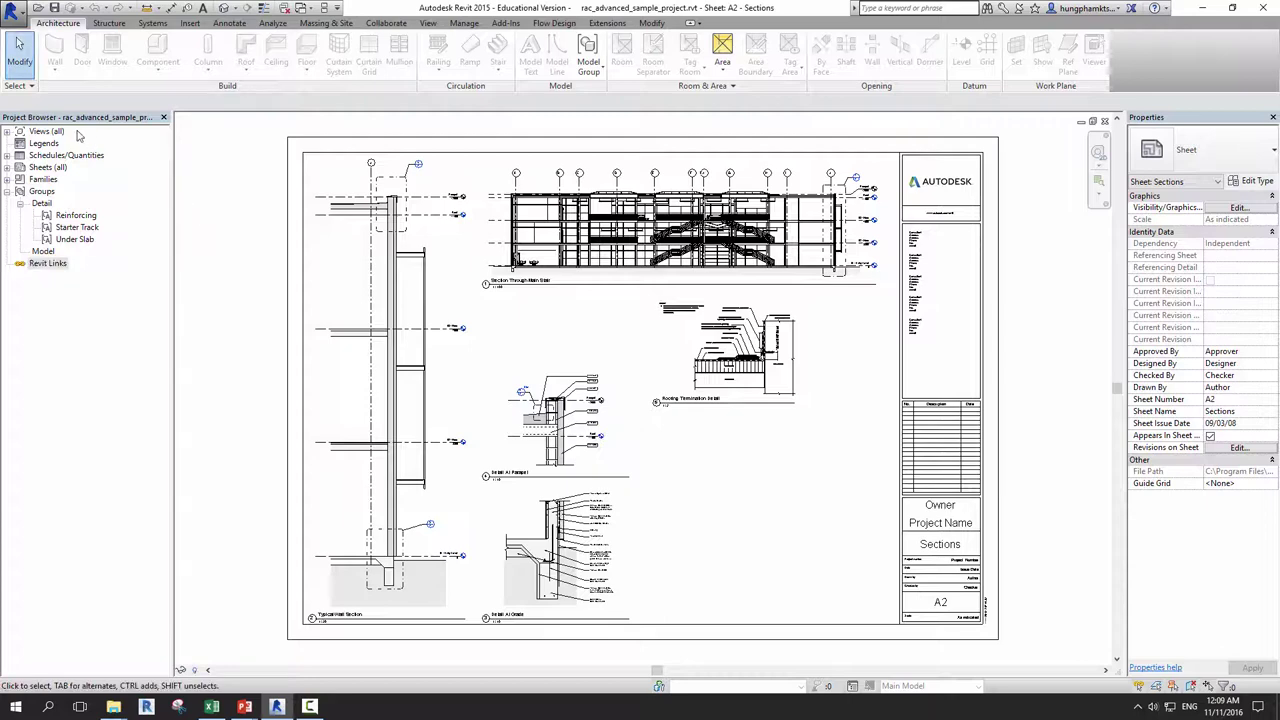
{"action": "left_click", "coordinate": [7, 191]}
{"action": "left_click", "coordinate": [47, 203]}
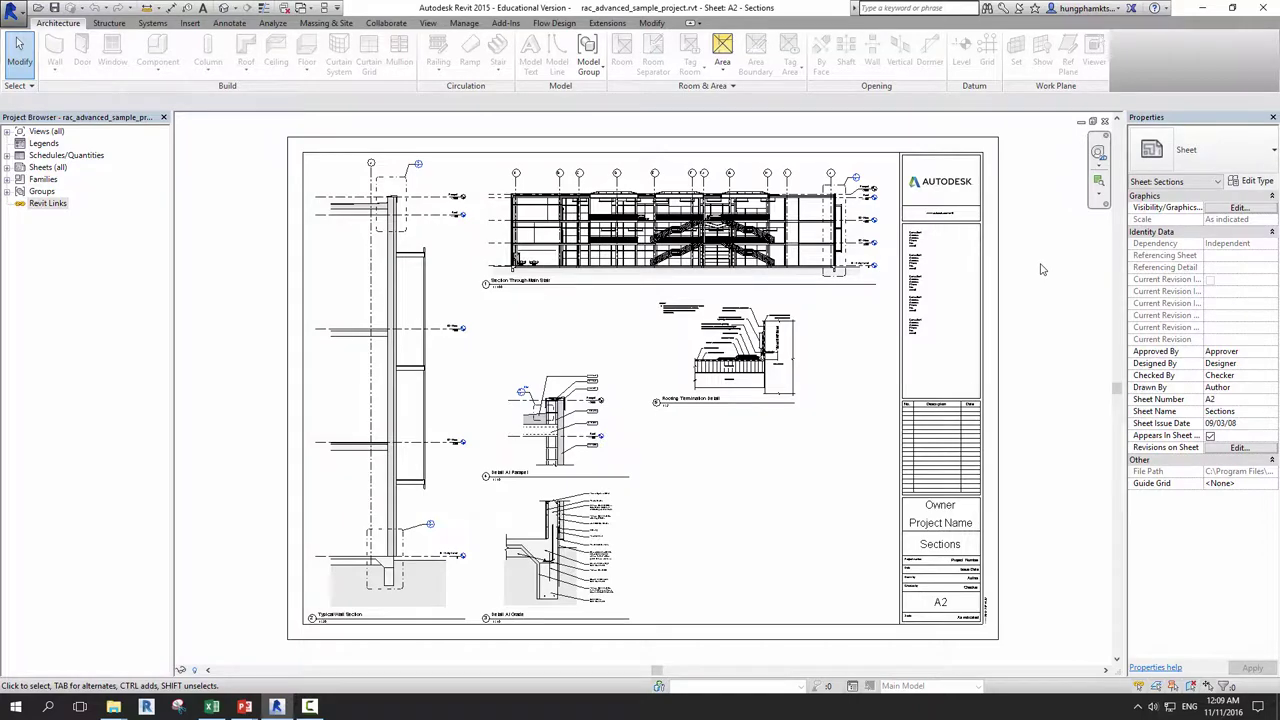
- Open the Default 3D View, zoom in, and select the Basic Wall: Parapet Wall
{"action": "left_click", "coordinate": [222, 8]}
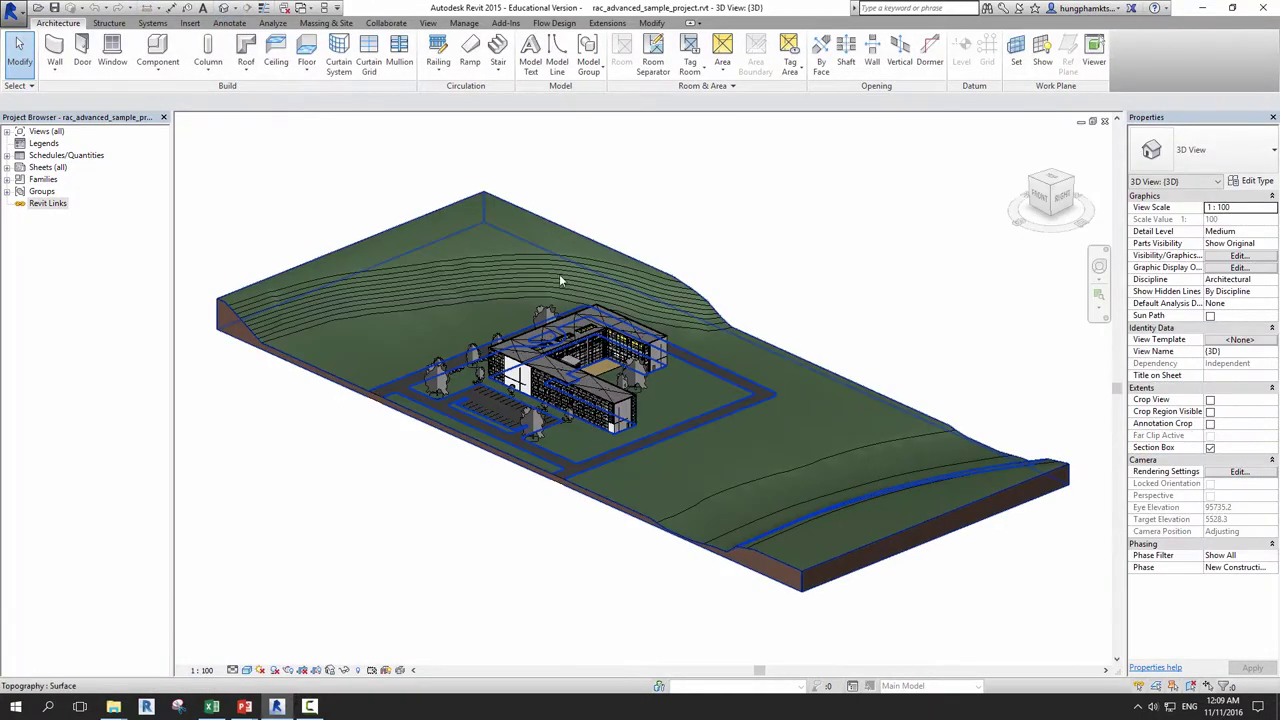
{"action": "scroll", "coordinate": [600, 330], "scroll_direction": "up", "scroll_amount": 2}
{"action": "scroll", "coordinate": [630, 360], "scroll_direction": "up", "scroll_amount": 2}
{"action": "scroll", "coordinate": [660, 384], "scroll_direction": "up", "scroll_amount": 2}
{"action": "scroll", "coordinate": [660, 384], "scroll_direction": "up", "scroll_amount": 1}
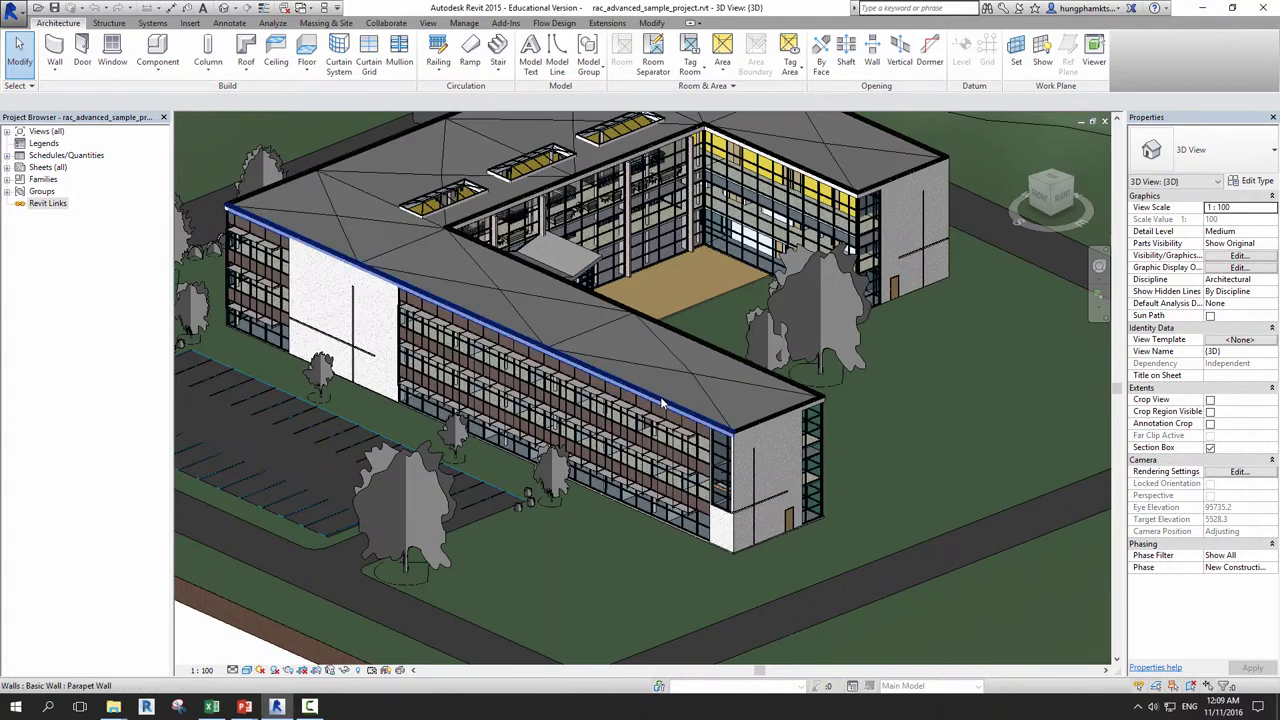
{"action": "left_click", "coordinate": [660, 396]}
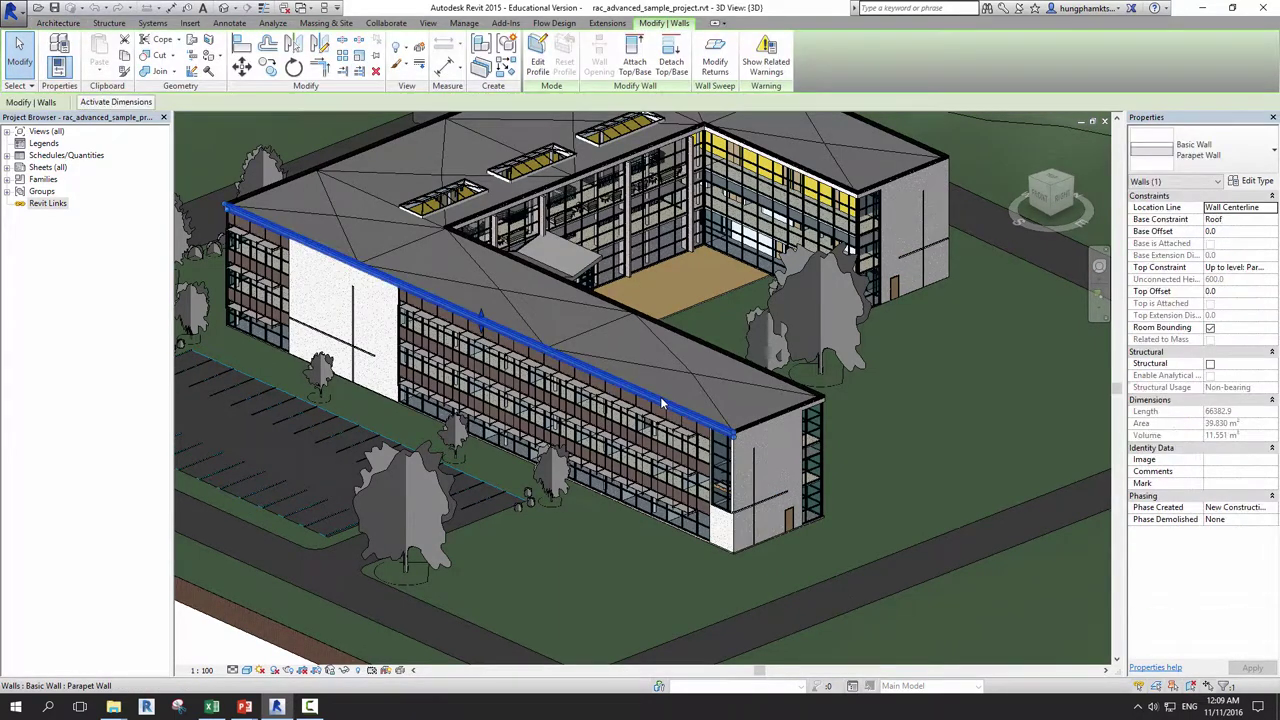
{"action": "left_click", "coordinate": [1212, 155]}
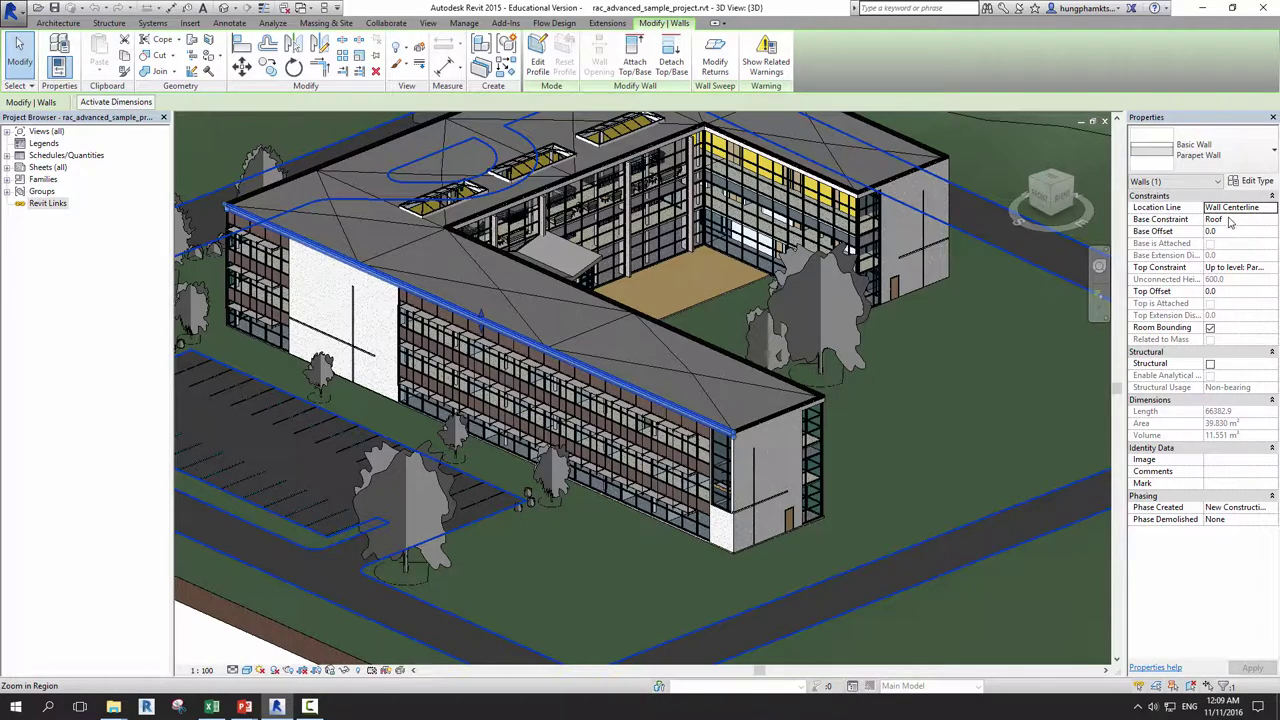
{"action": "left_click", "coordinate": [1250, 182]}
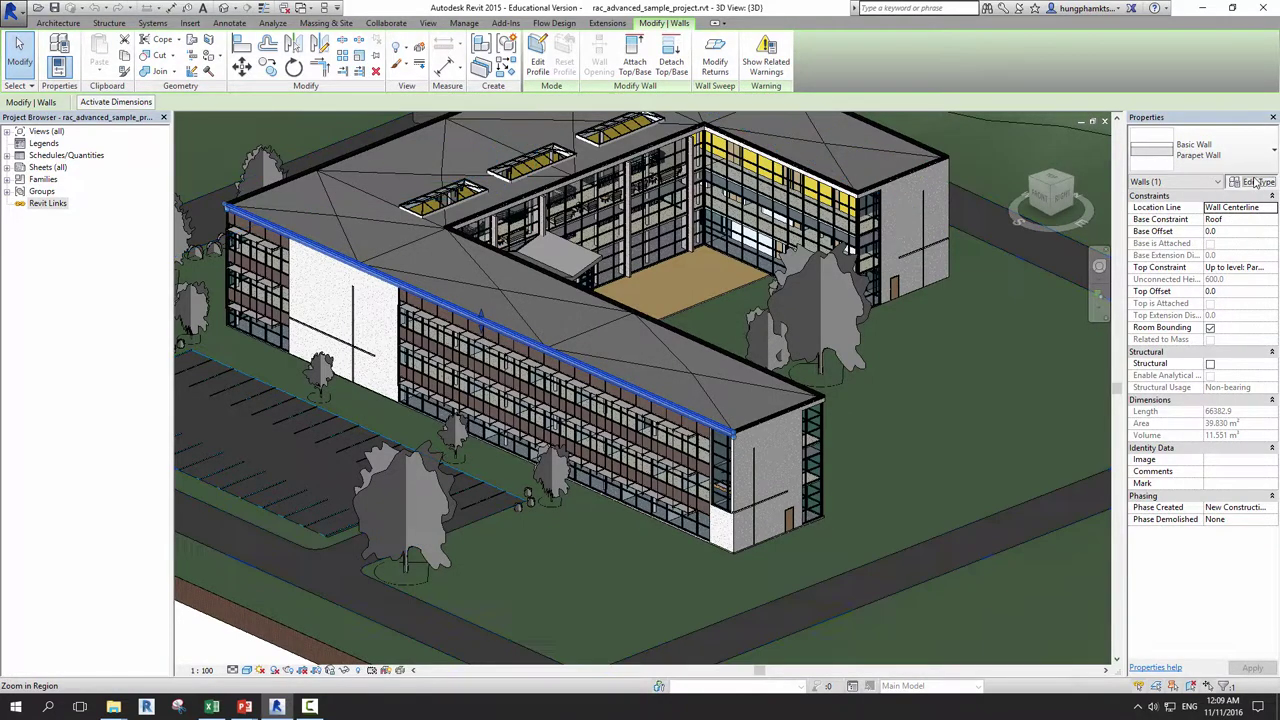
{"action": "scroll", "coordinate": [727, 392], "scroll_direction": "down", "scroll_amount": 2}
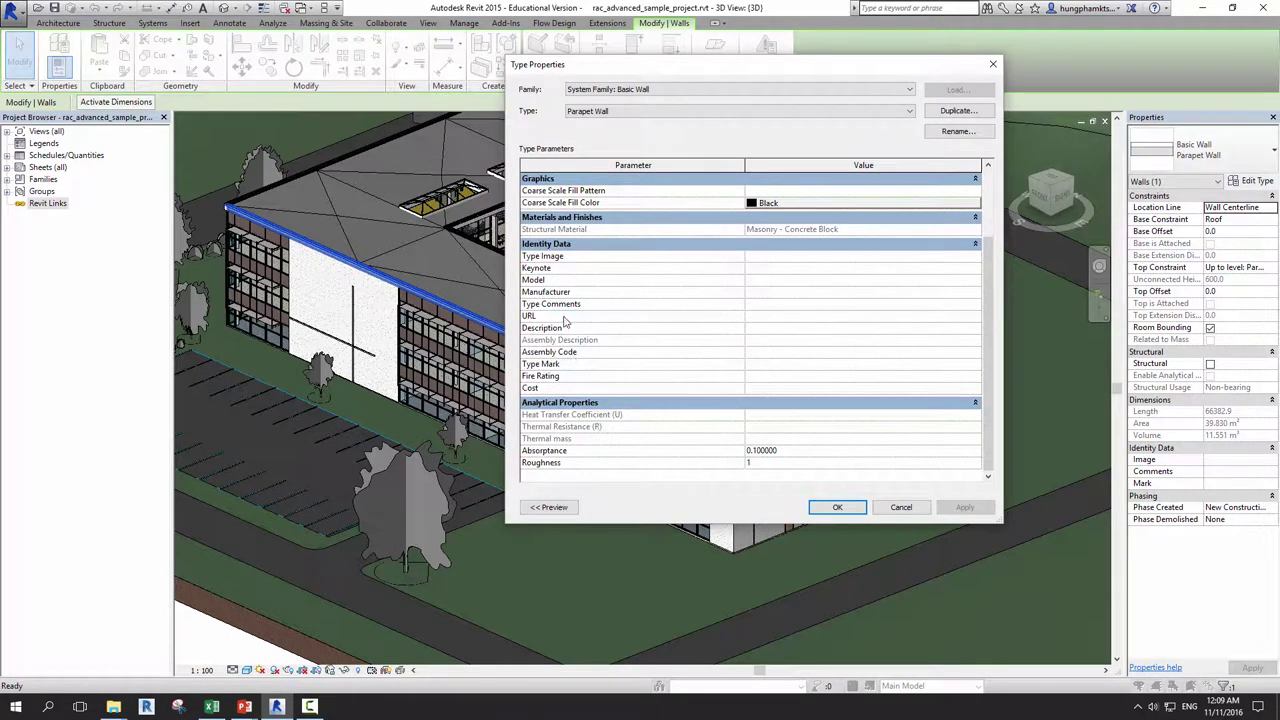
{"action": "scroll", "coordinate": [577, 305], "scroll_direction": "up", "scroll_amount": 2}
{"action": "left_click", "coordinate": [806, 182]}
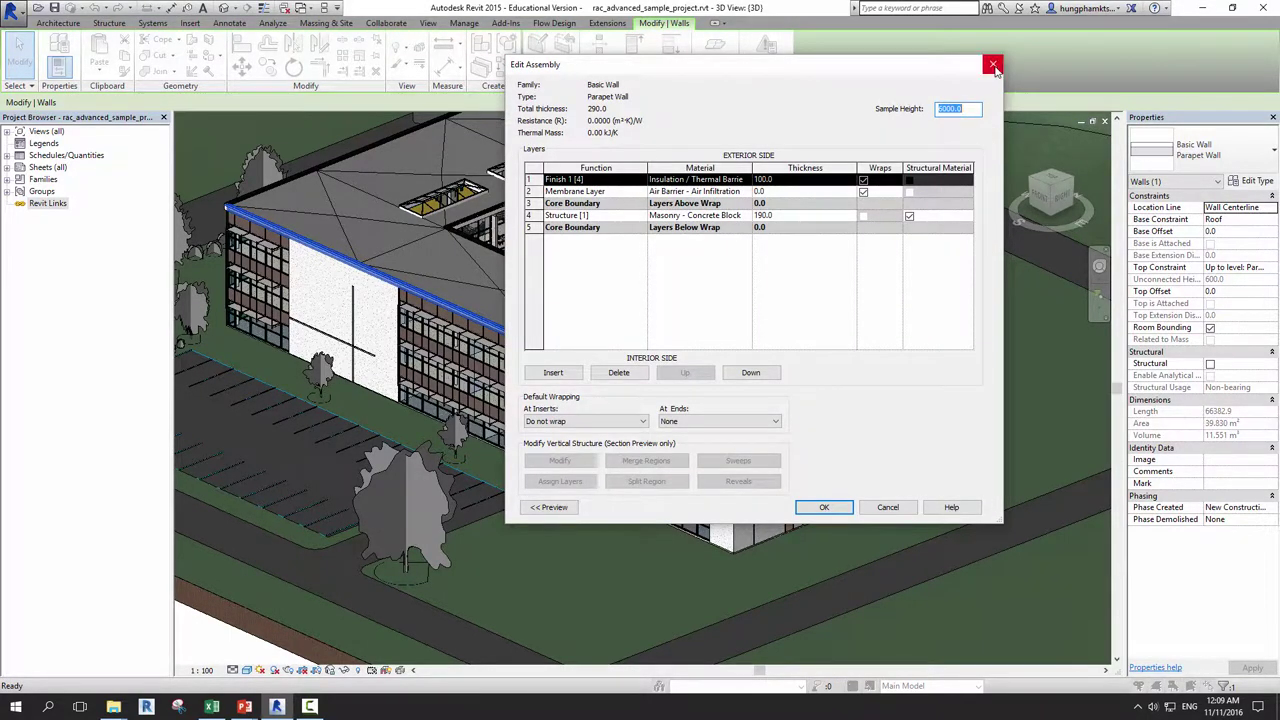
{"action": "left_click", "coordinate": [993, 65]}
{"action": "left_click", "coordinate": [993, 70]}
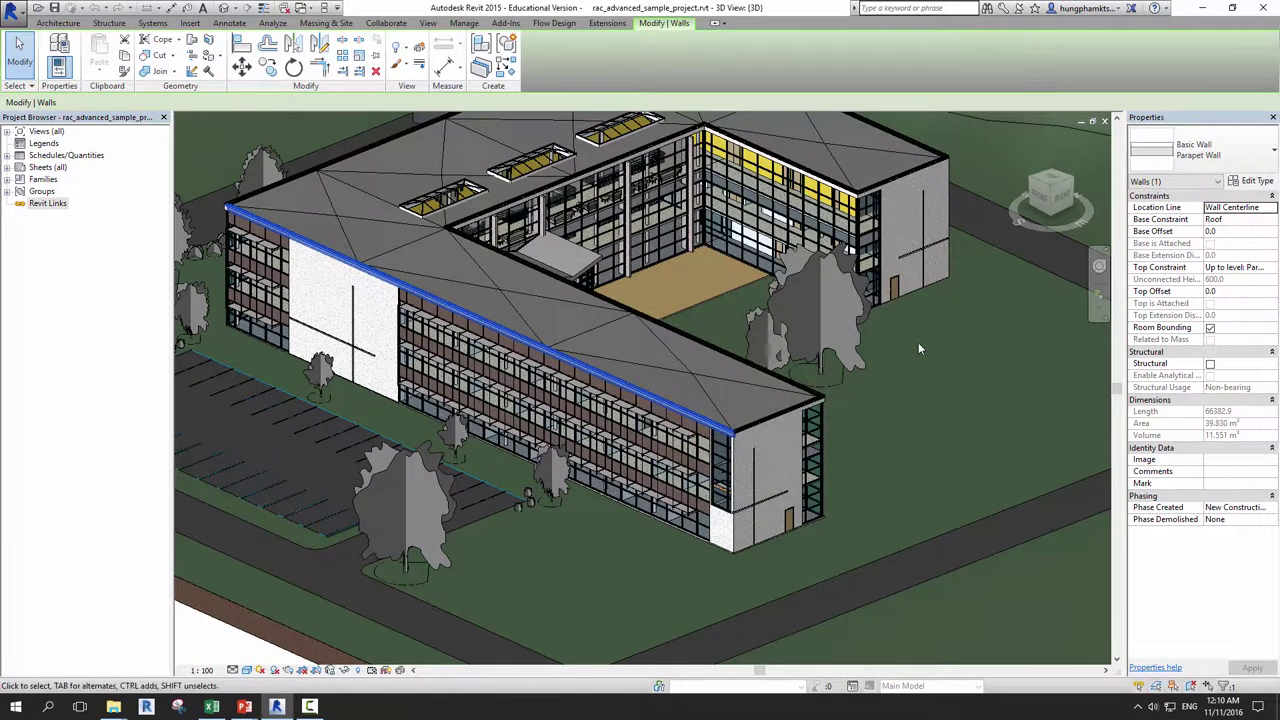
{"action": "mouse_move", "coordinate": [918, 342]}
{"action": "middle_mouse_down", "text": "shift"}
{"action": "mouse_move", "coordinate": [749, 453]}
{"action": "mouse_move", "coordinate": [698, 453]}
{"action": "middle_mouse_up", "text": "shift"}
- Orbit and zoom the 3D view toward the building's right corner
{"action": "key", "text": "Escape"}
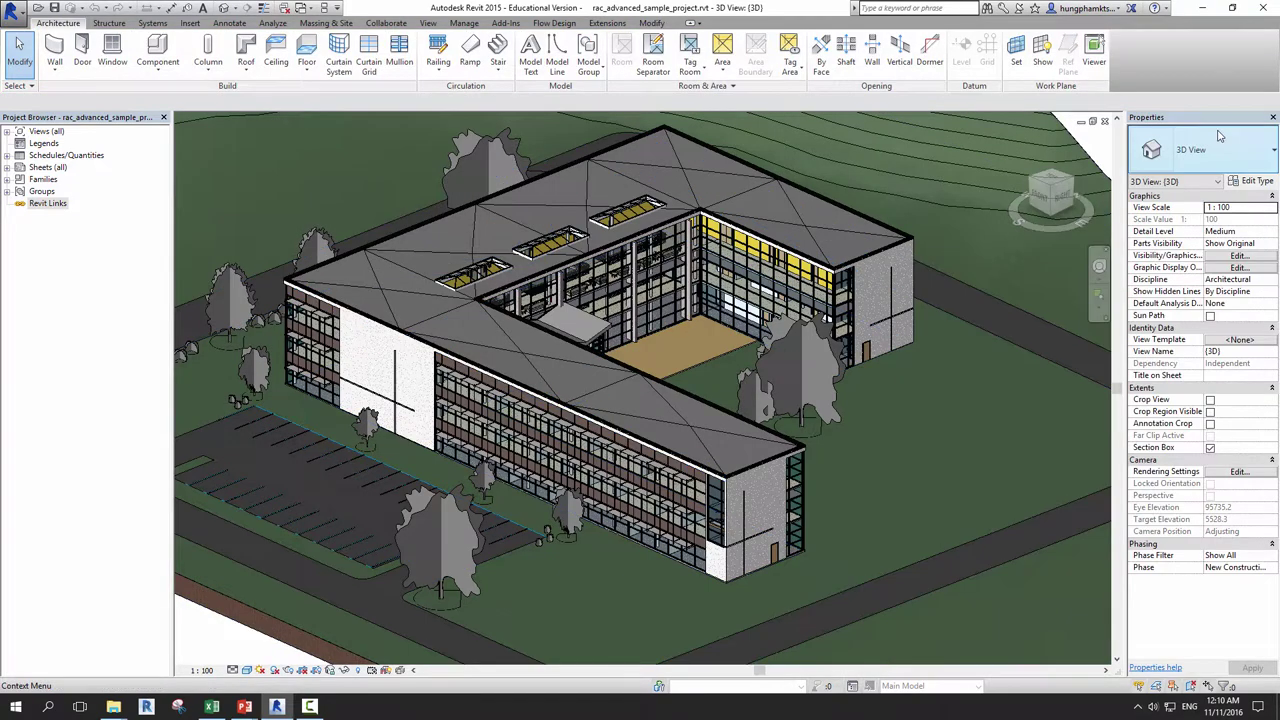
{"action": "left_click", "coordinate": [765, 462]}
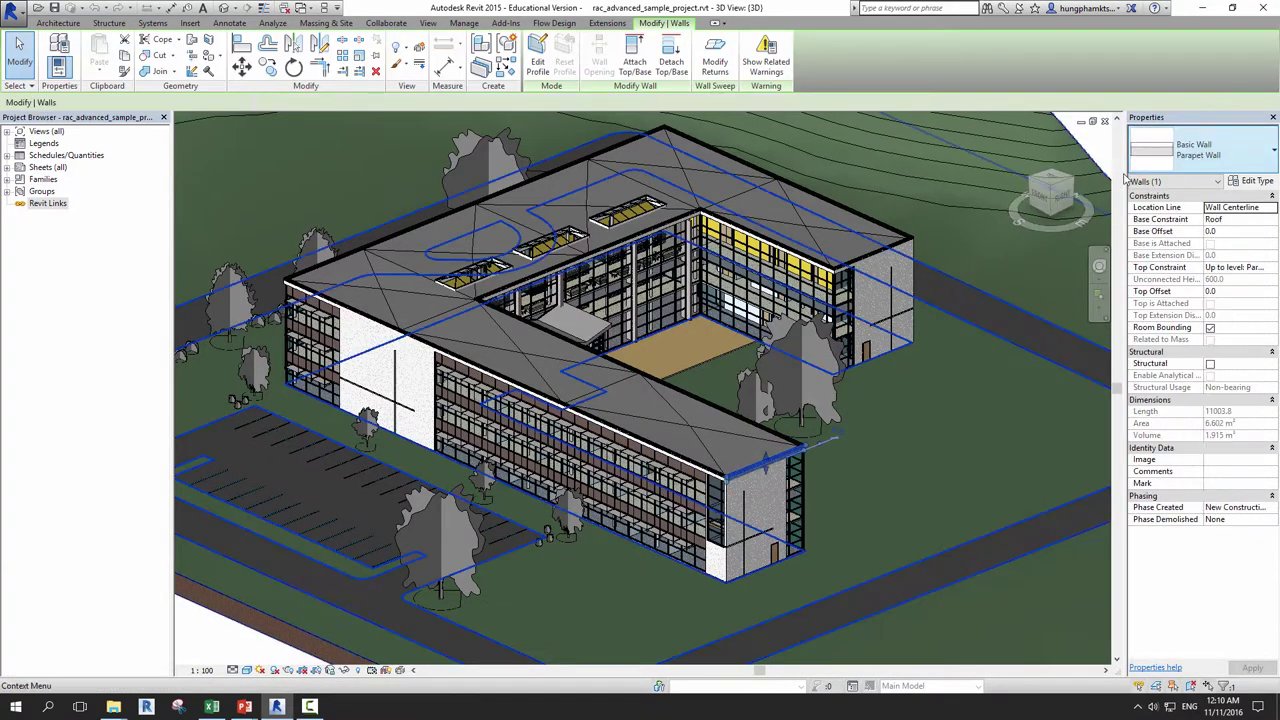
{"action": "middle_click_drag", "start_coordinate": [940, 414], "coordinate": [914, 414], "text": "shift"}
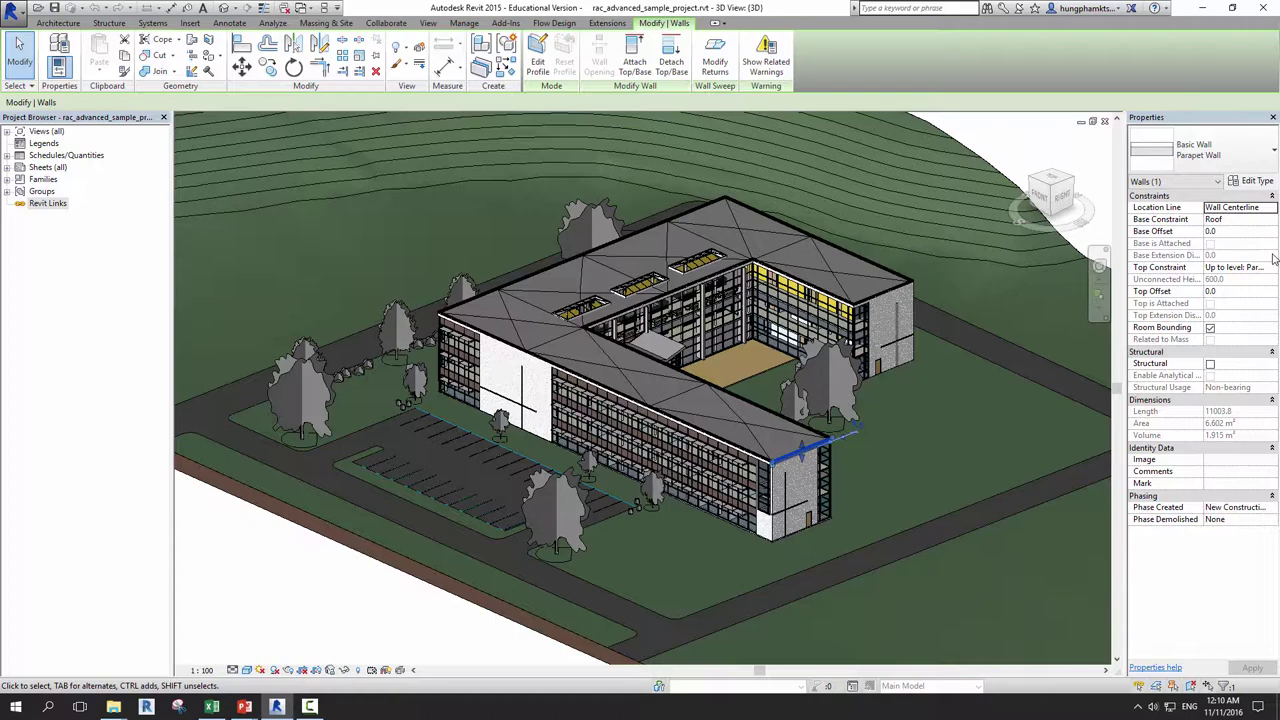
{"action": "scroll", "coordinate": [858, 391], "scroll_direction": "up", "scroll_amount": 2}
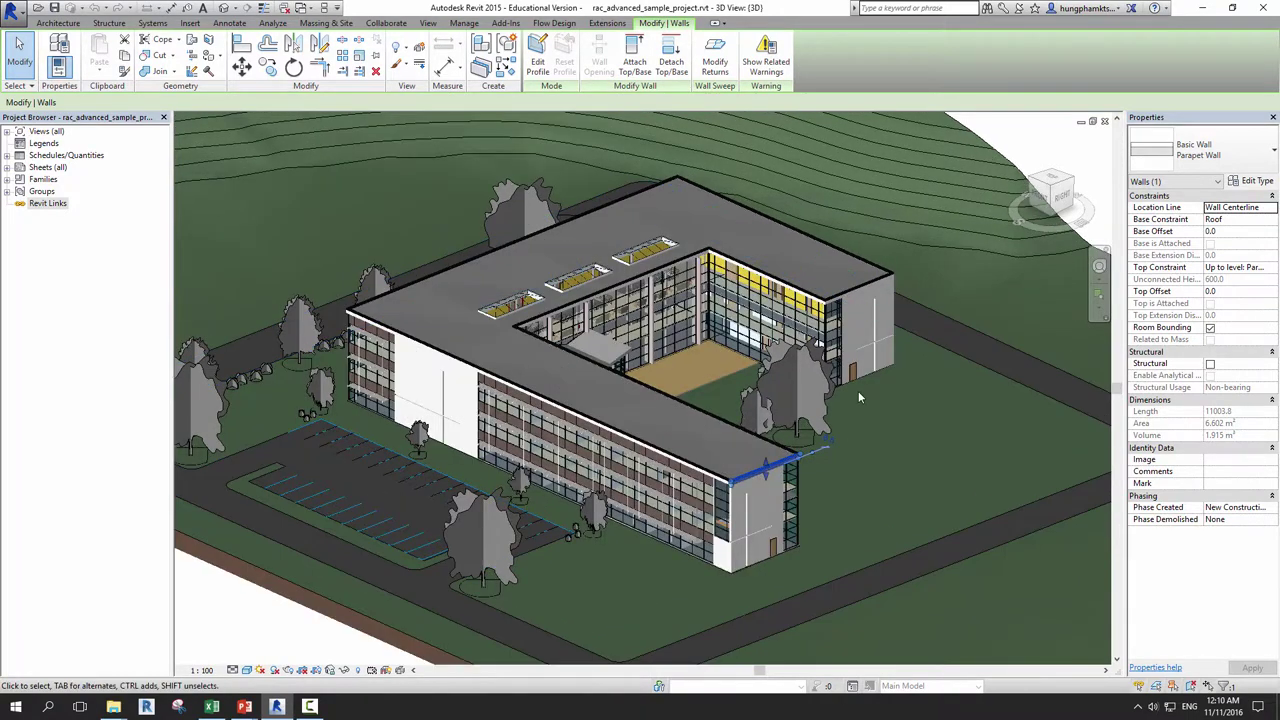
{"action": "scroll", "coordinate": [858, 380], "scroll_direction": "up", "scroll_amount": 3}
{"action": "scroll", "coordinate": [860, 365], "scroll_direction": "up", "scroll_amount": 3}
{"action": "scroll", "coordinate": [861, 371], "scroll_direction": "up", "scroll_amount": 2}
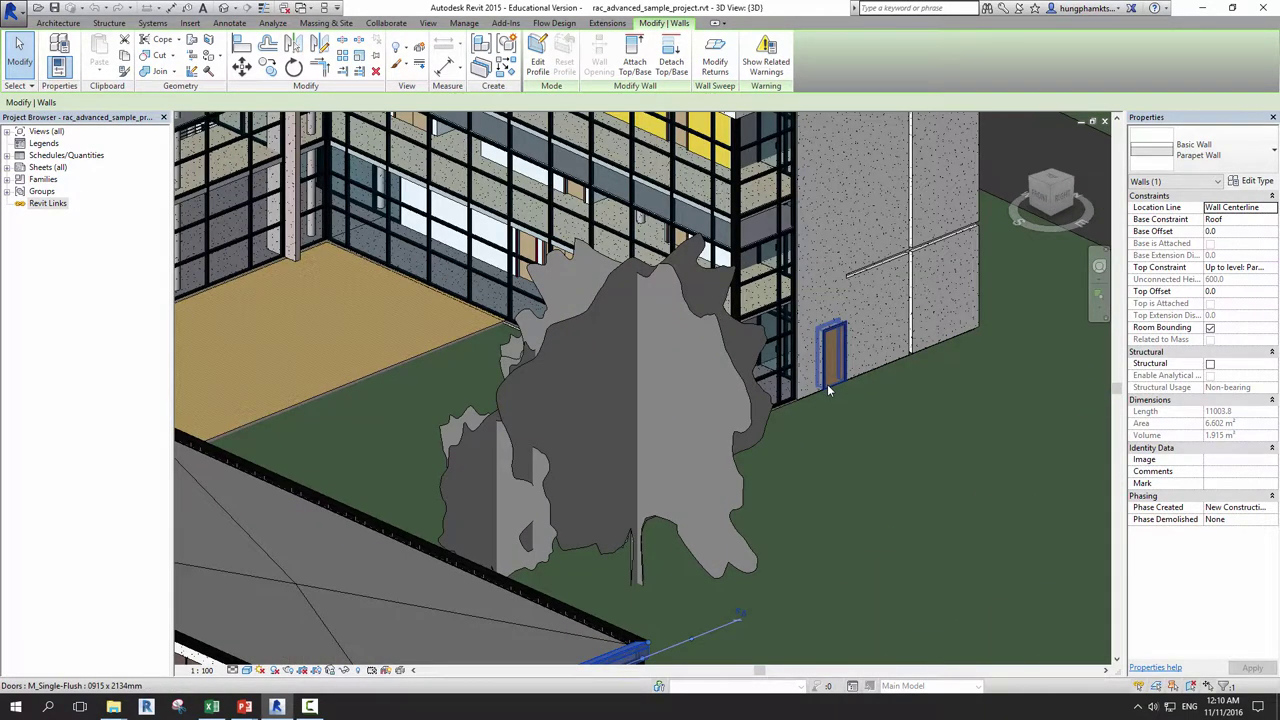
- Change the corner door to type M_Single-Flush 0864 x 2032mm and open its Type Properties
{"action": "left_click", "coordinate": [838, 358]}
{"action": "scroll", "coordinate": [842, 343], "scroll_direction": "up", "scroll_amount": 3}
{"action": "scroll", "coordinate": [842, 343], "scroll_direction": "up", "scroll_amount": 2}
{"action": "scroll", "coordinate": [842, 343], "scroll_direction": "up", "scroll_amount": 1}
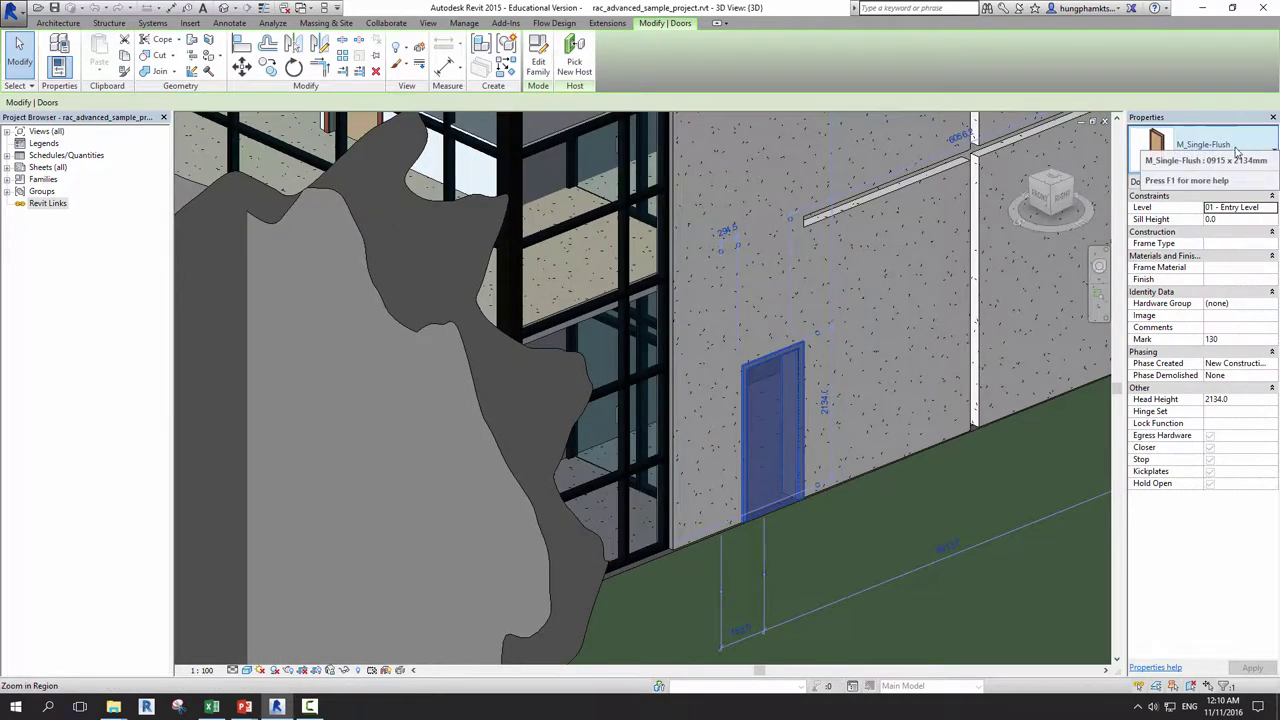
{"action": "mouse_move", "coordinate": [1205, 149]}
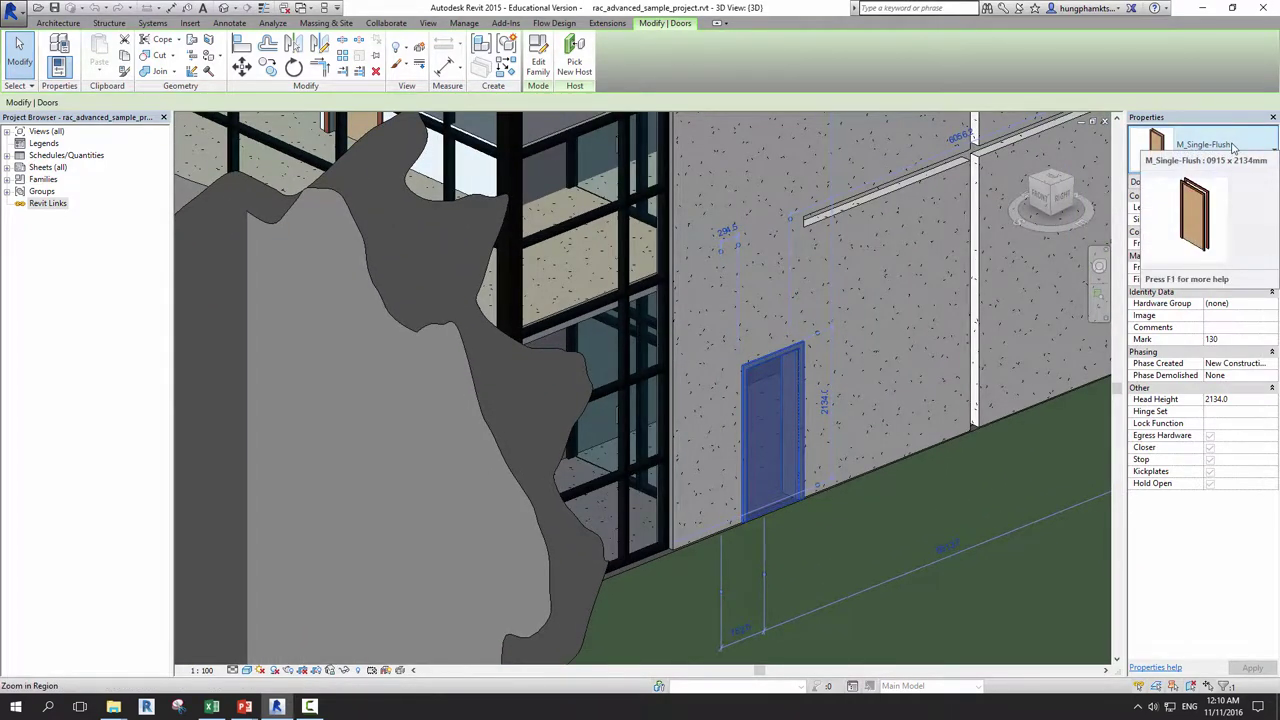
{"action": "left_click", "coordinate": [1234, 148]}
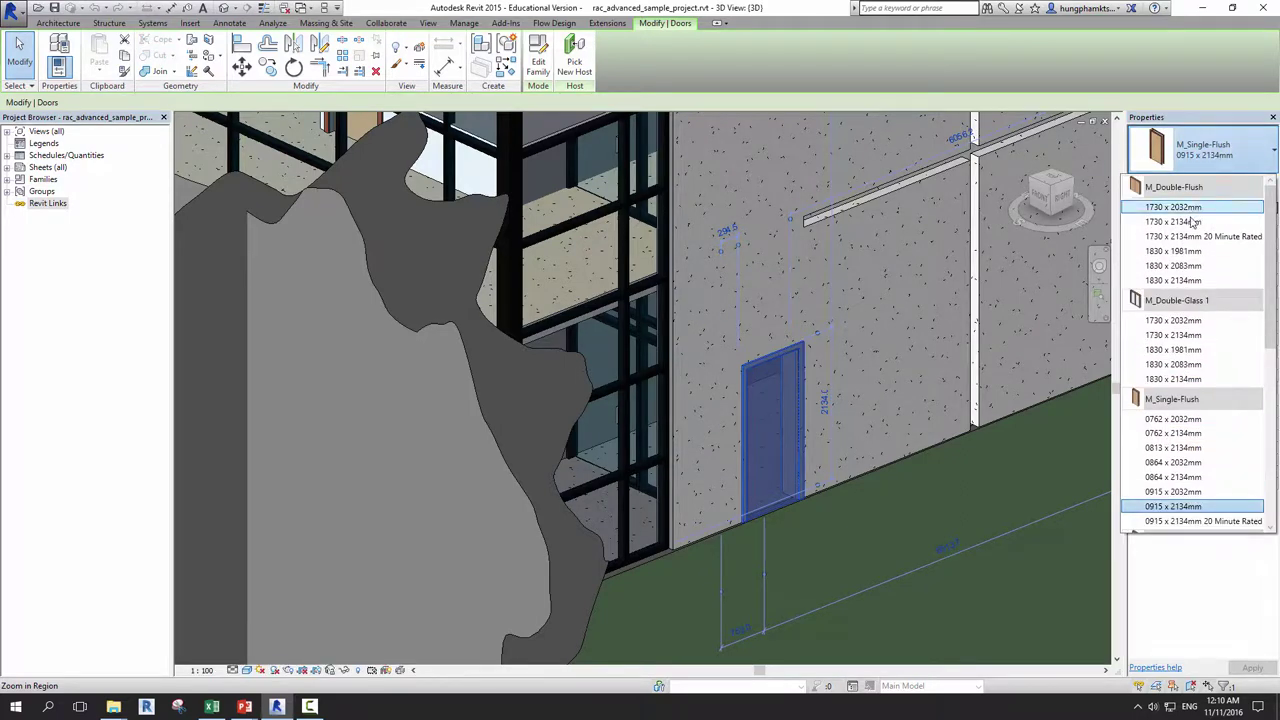
{"action": "left_click", "coordinate": [1175, 506]}
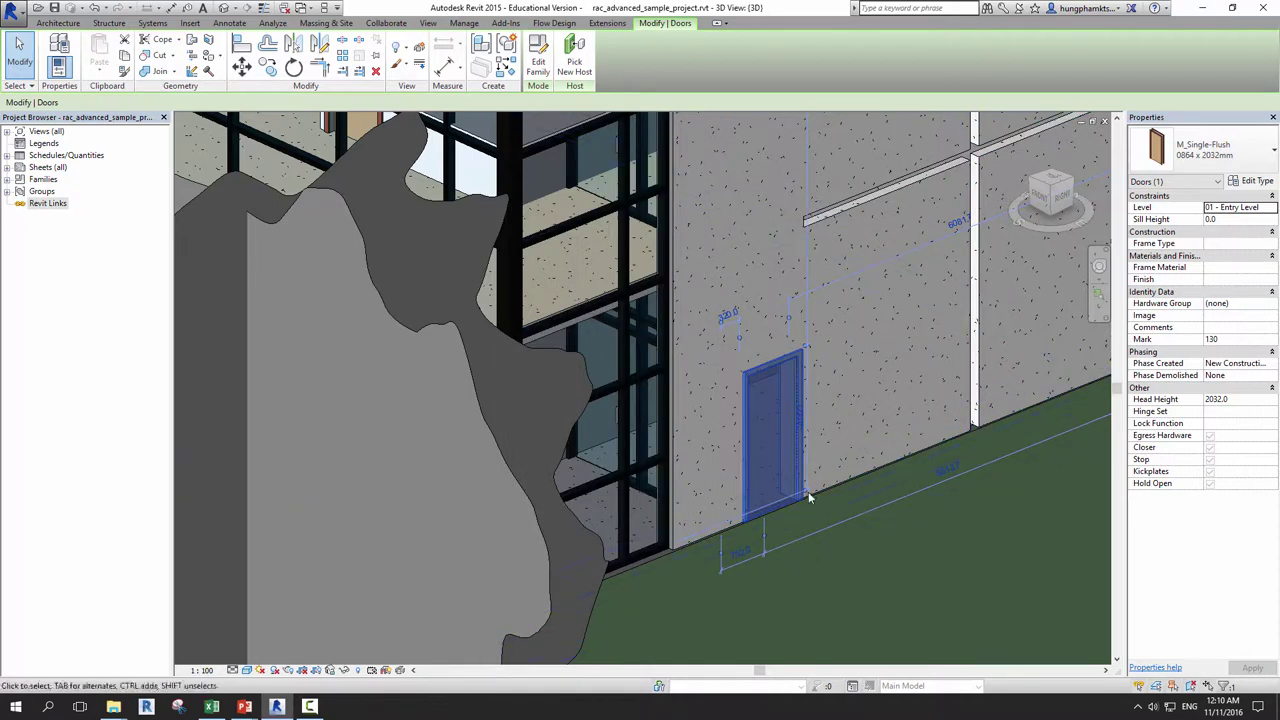
{"action": "left_click", "coordinate": [1218, 150]}
- Set the M_Single-Flush 0864 x 2032mm door type's Width to 1200 in Type Properties and apply it
{"action": "left_click", "coordinate": [1218, 150]}
{"action": "left_click", "coordinate": [1252, 180]}
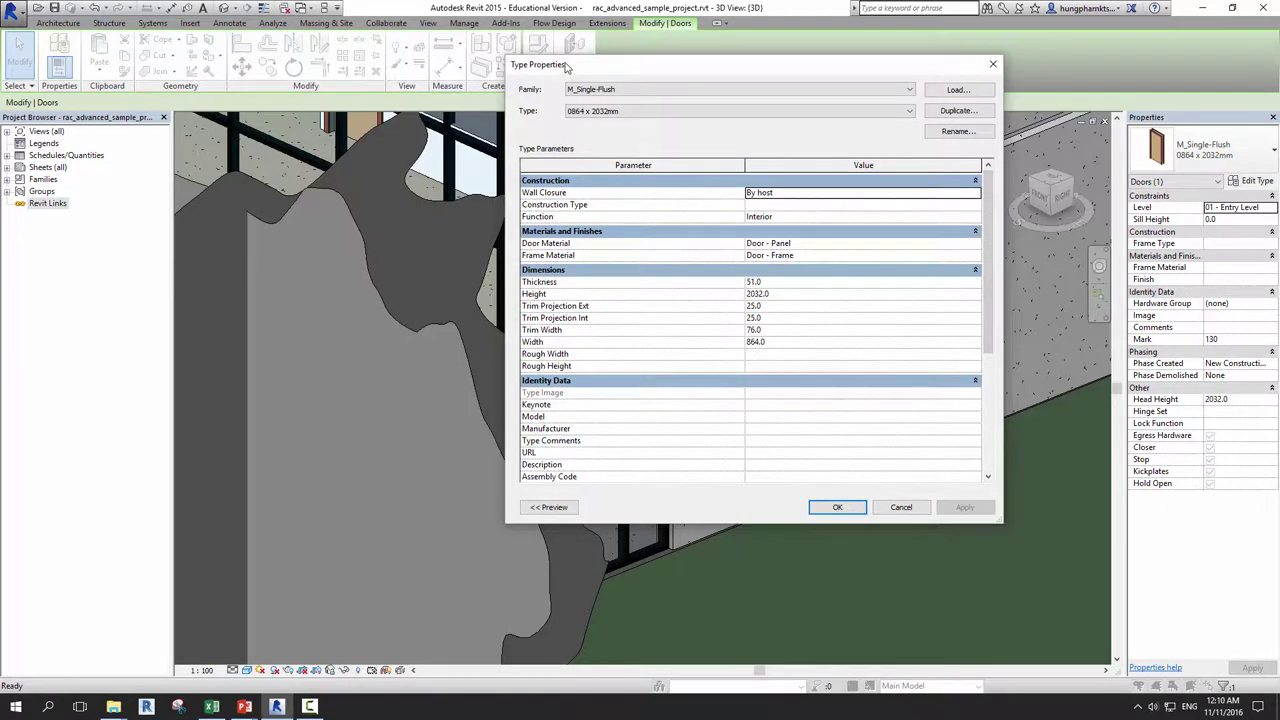
{"action": "left_click_drag", "start_coordinate": [578, 65], "coordinate": [143, 69]}
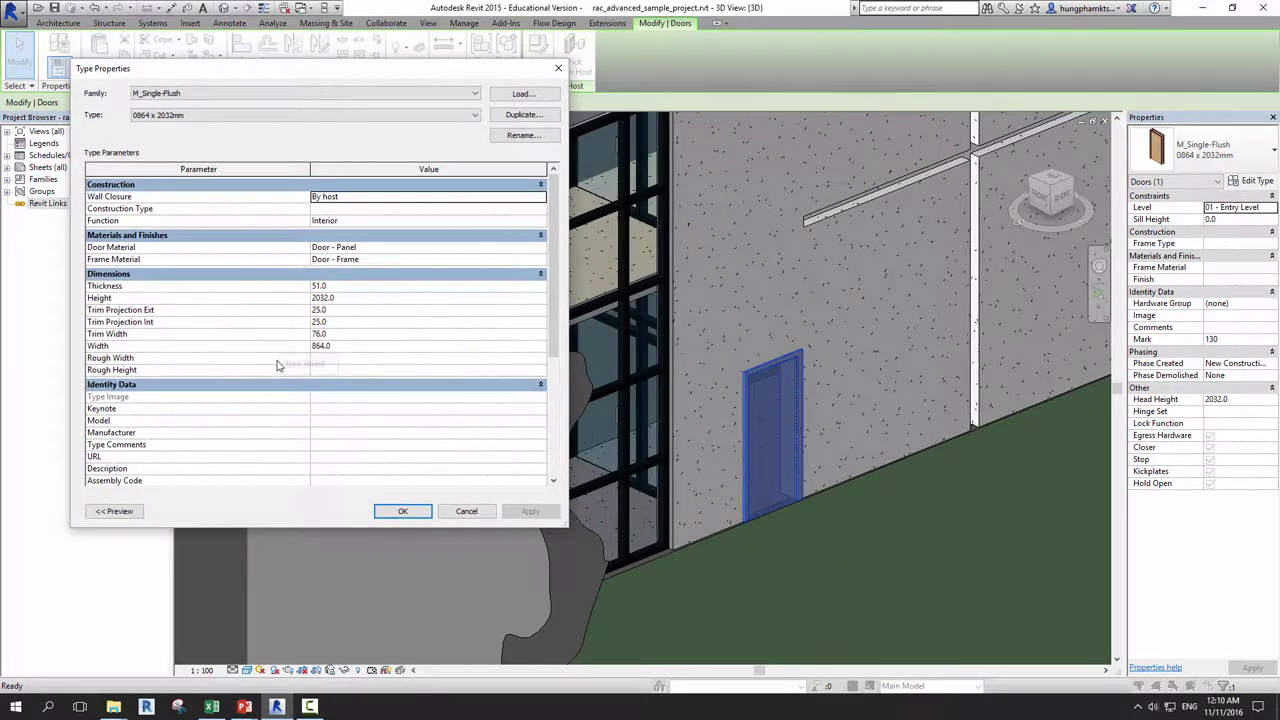
{"action": "left_click", "coordinate": [355, 347]}
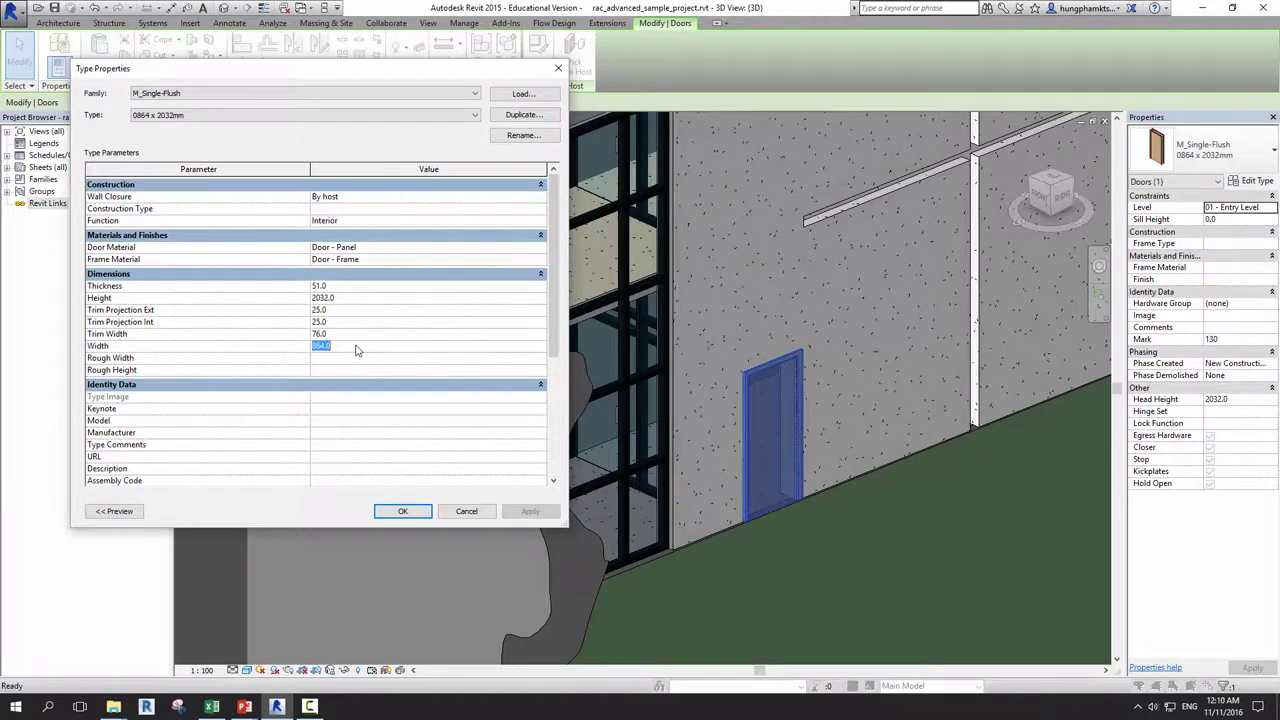
{"action": "type", "text": "1200"}
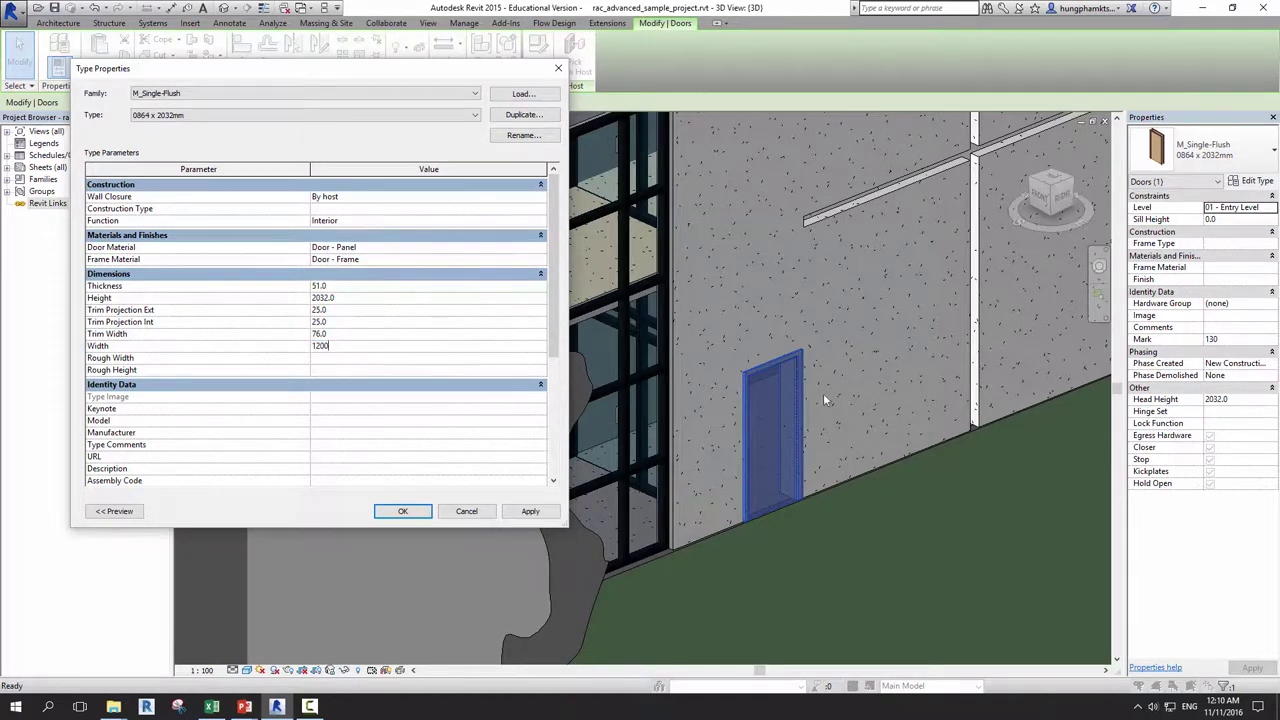
{"action": "left_click", "coordinate": [530, 511]}
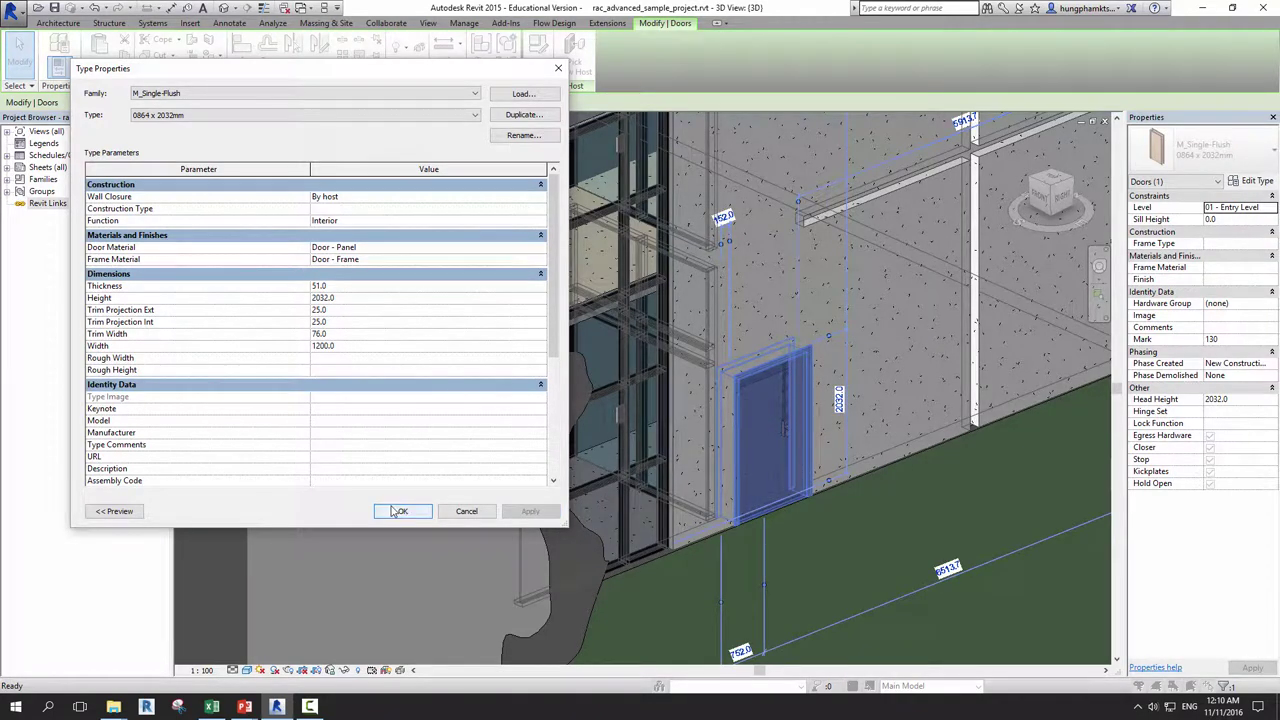
{"action": "left_click", "coordinate": [467, 511]}
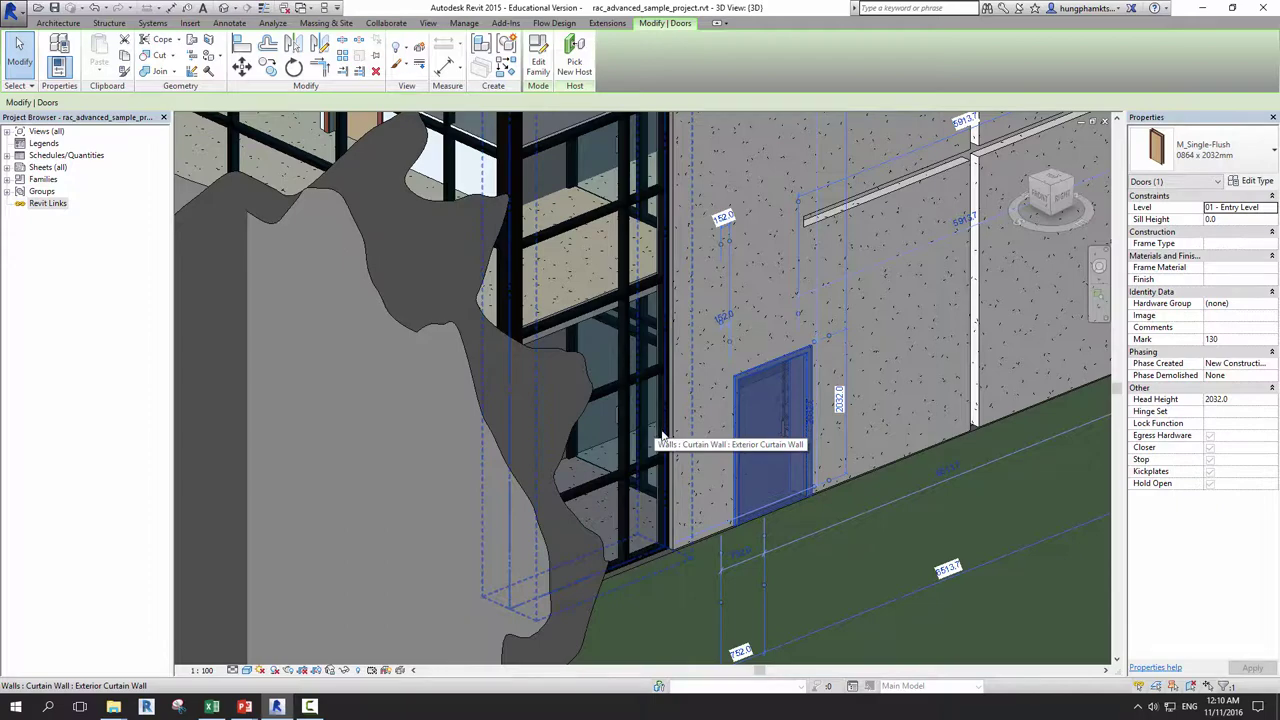
{"action": "scroll", "coordinate": [662, 437], "scroll_direction": "down", "scroll_amount": 3}
{"action": "scroll", "coordinate": [700, 400], "scroll_direction": "down", "scroll_amount": 3}
{"action": "scroll", "coordinate": [800, 380], "scroll_direction": "down", "scroll_amount": 3}
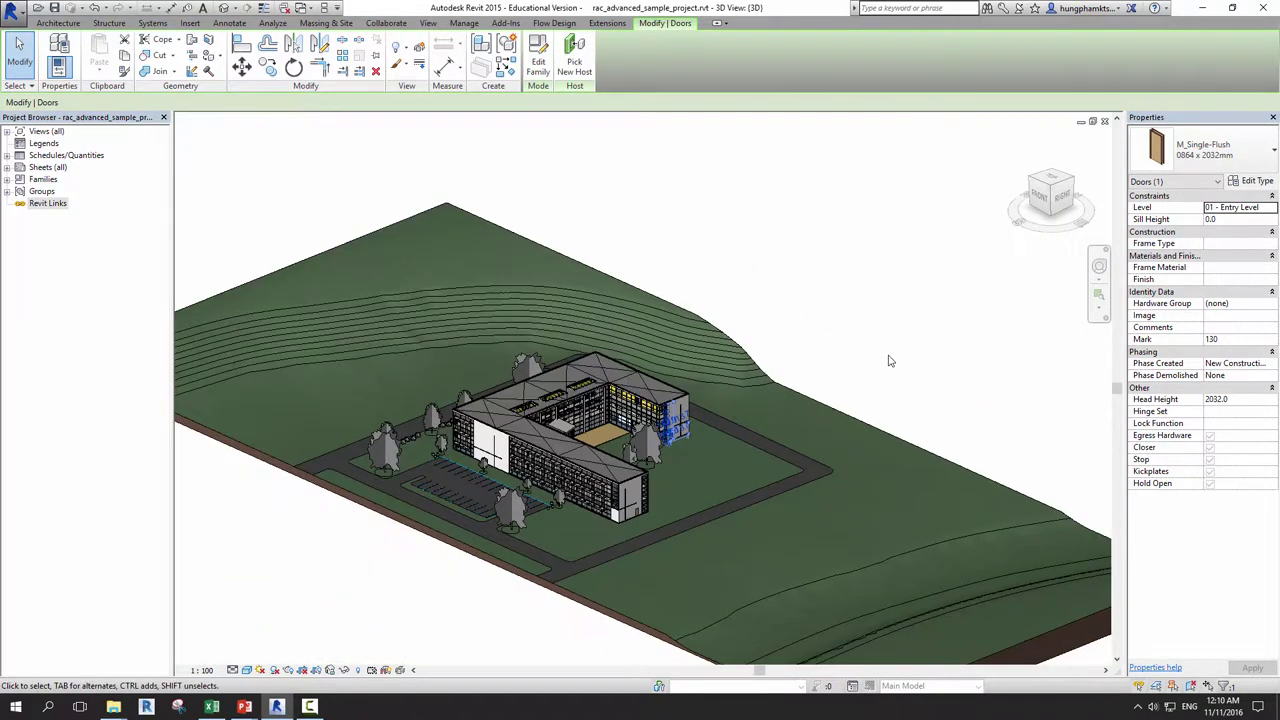
- Deselect the door and expand Views (all) and 3D Views in the Project Browser
{"action": "left_click", "coordinate": [880, 362]}
{"action": "middle_click_drag", "start_coordinate": [846, 383], "coordinate": [891, 357]}
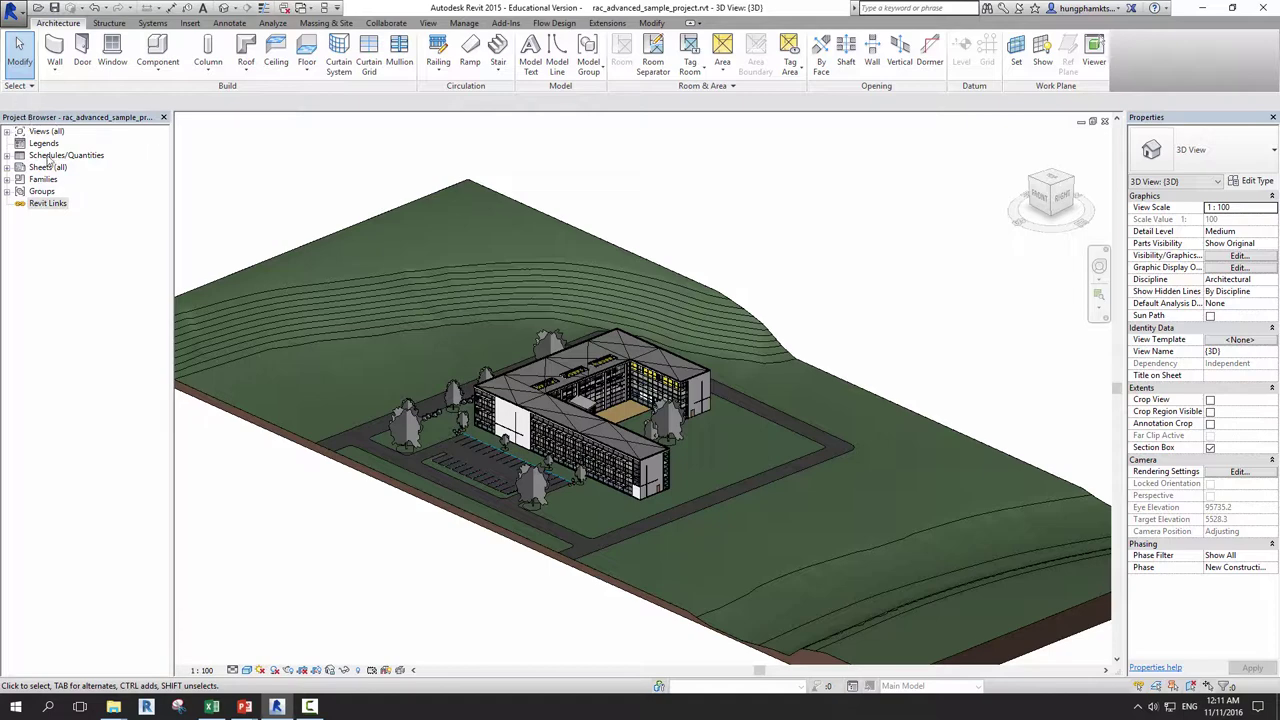
{"action": "left_click", "coordinate": [7, 131]}
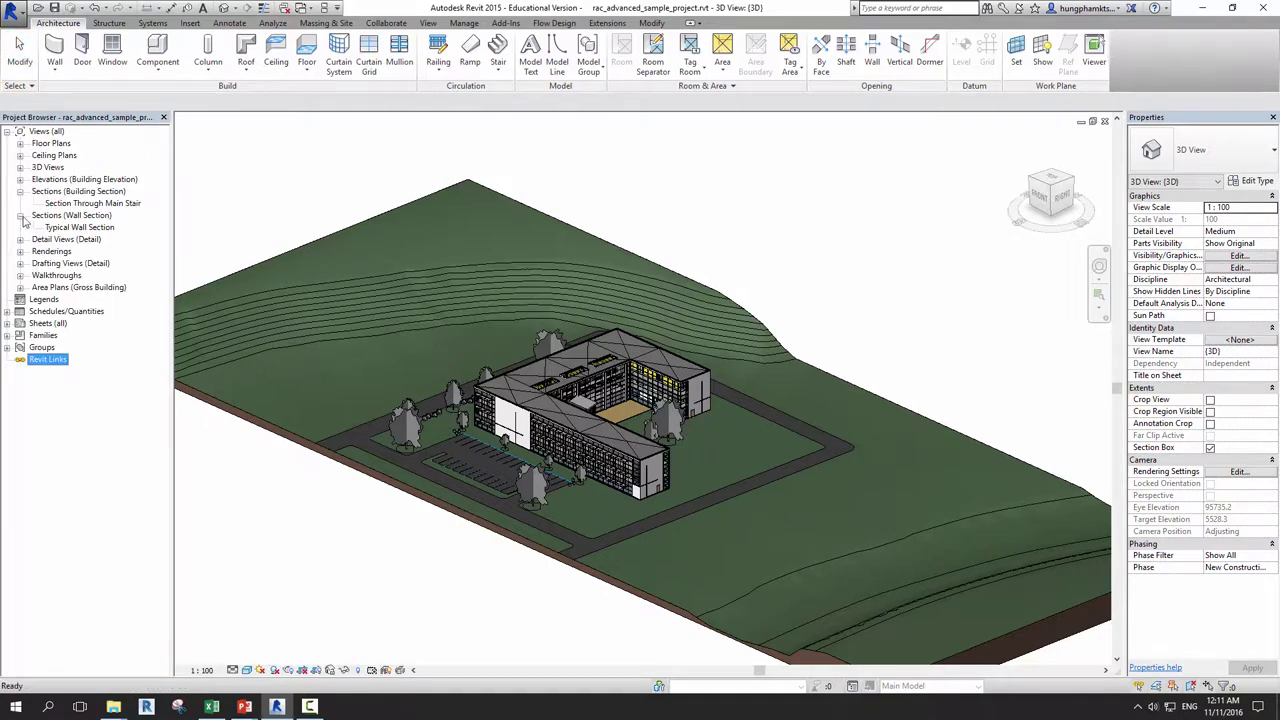
{"action": "left_click", "coordinate": [20, 167]}
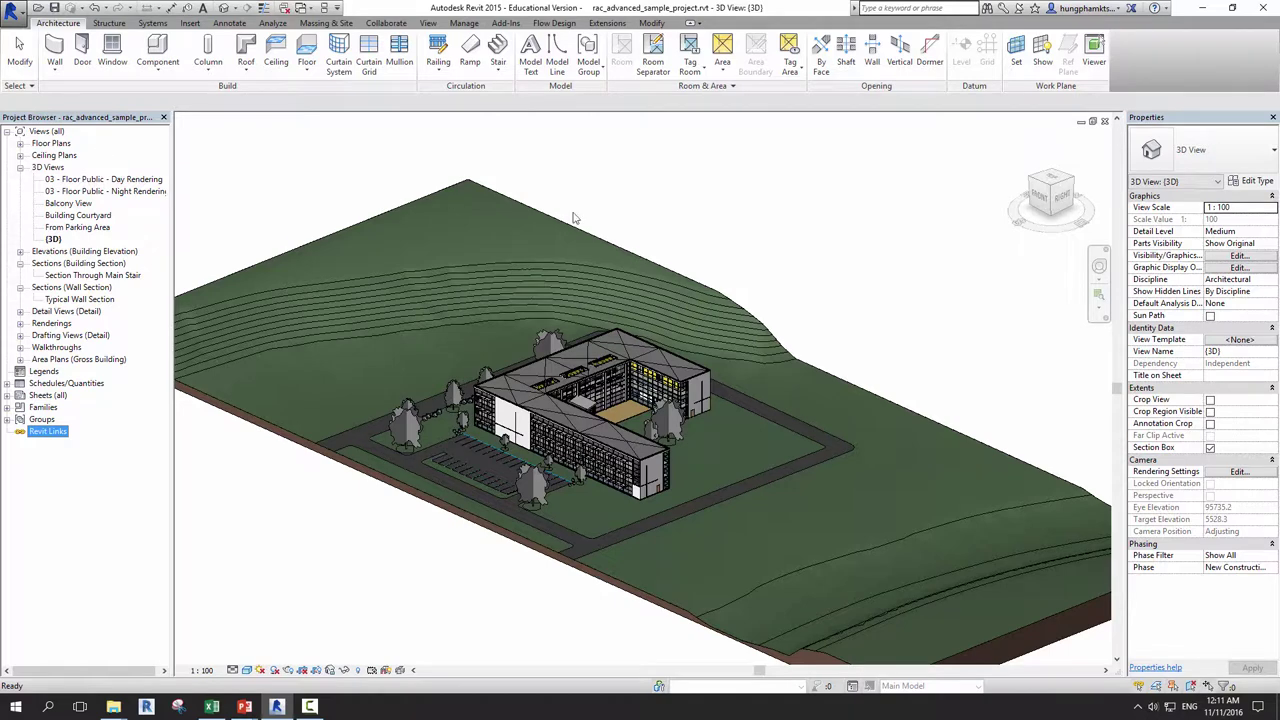
{"action": "left_click", "coordinate": [660, 231]}
{"action": "mouse_move", "coordinate": [660, 231]}
{"action": "middle_mouse_down"}
{"action": "mouse_move", "coordinate": [777, 266]}
{"action": "mouse_move", "coordinate": [752, 246]}
{"action": "middle_mouse_up"}
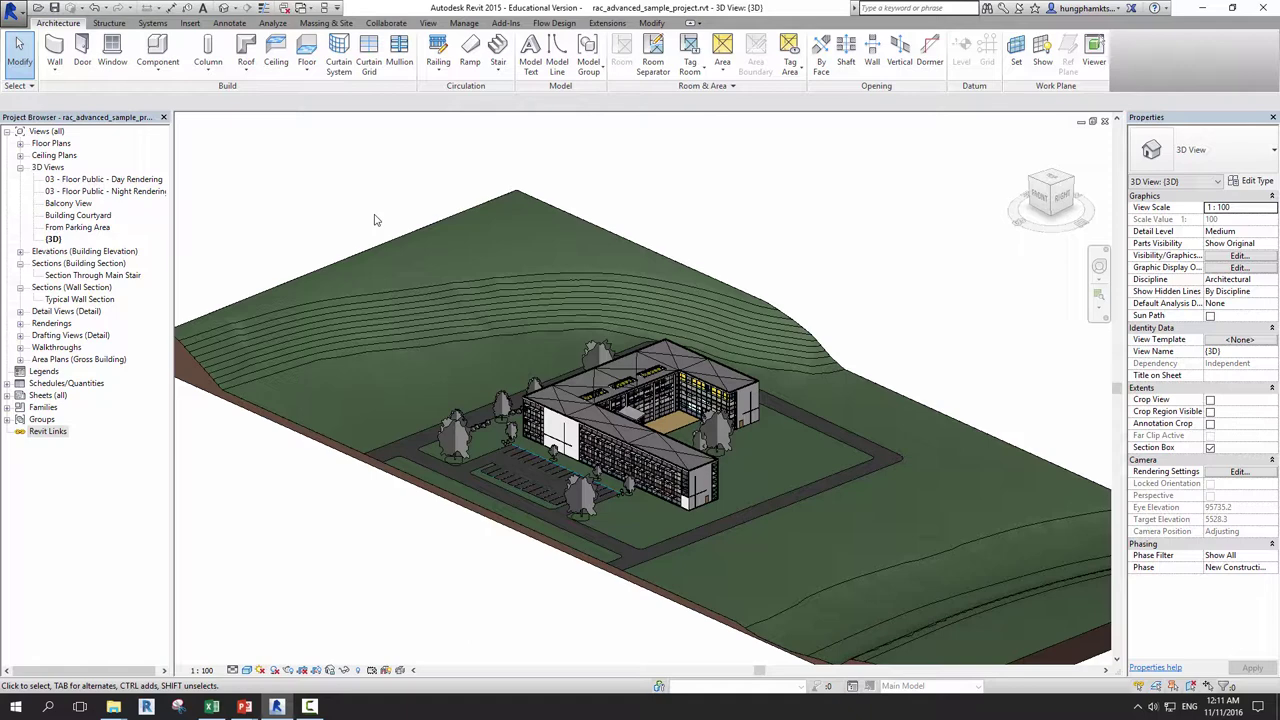
{"action": "left_click", "coordinate": [163, 117]}
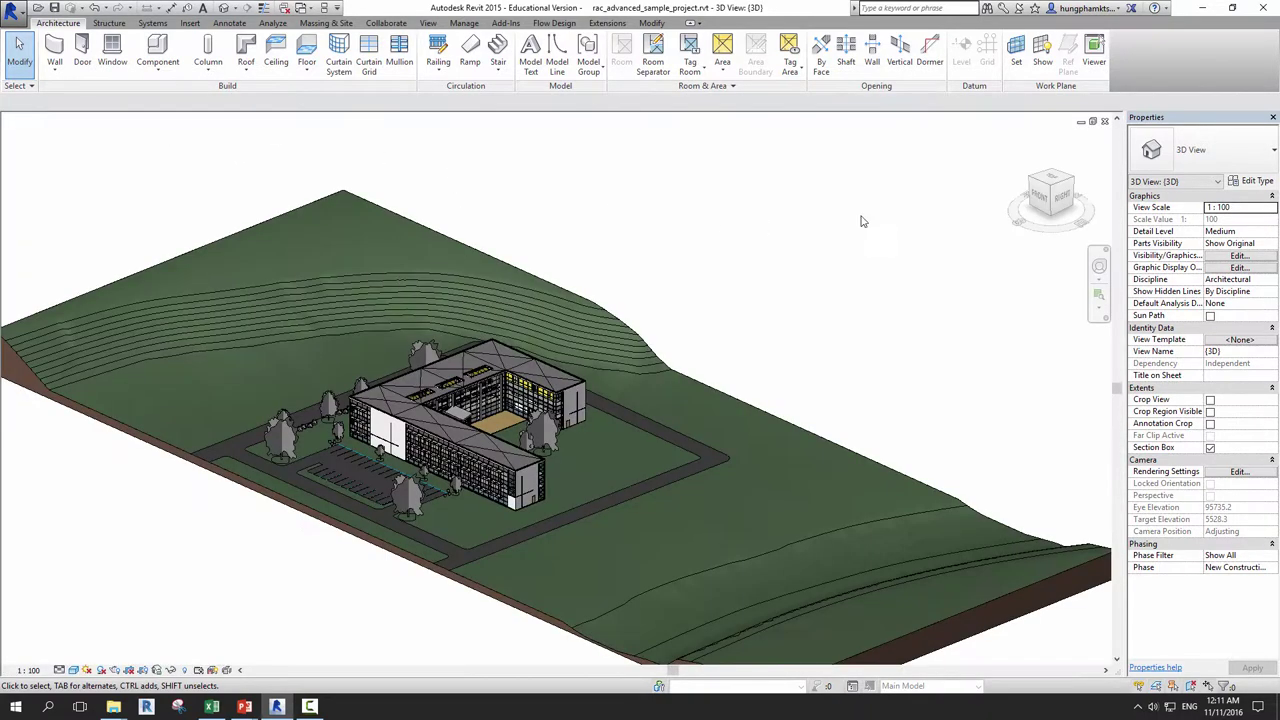
{"action": "left_click", "coordinate": [1273, 119]}
{"action": "middle_click", "coordinate": [870, 340]}
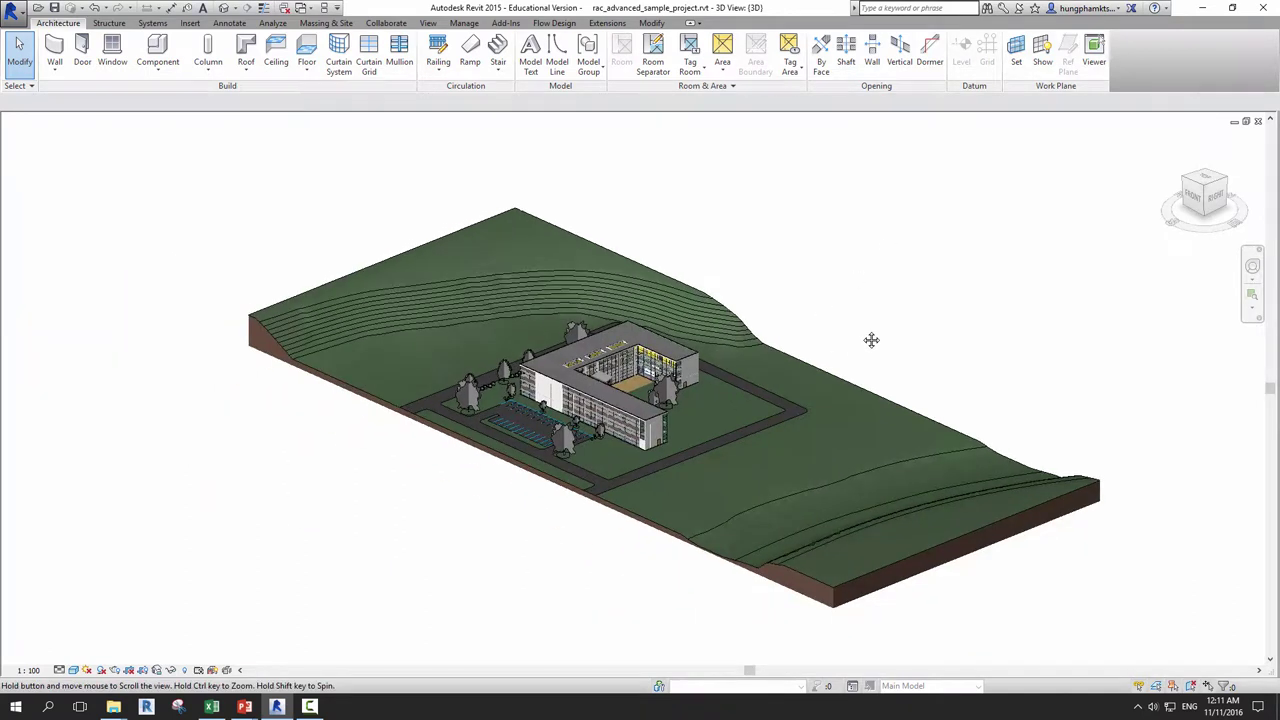
{"action": "right_click", "coordinate": [828, 271]}
{"action": "mouse_move", "coordinate": [895, 430]}
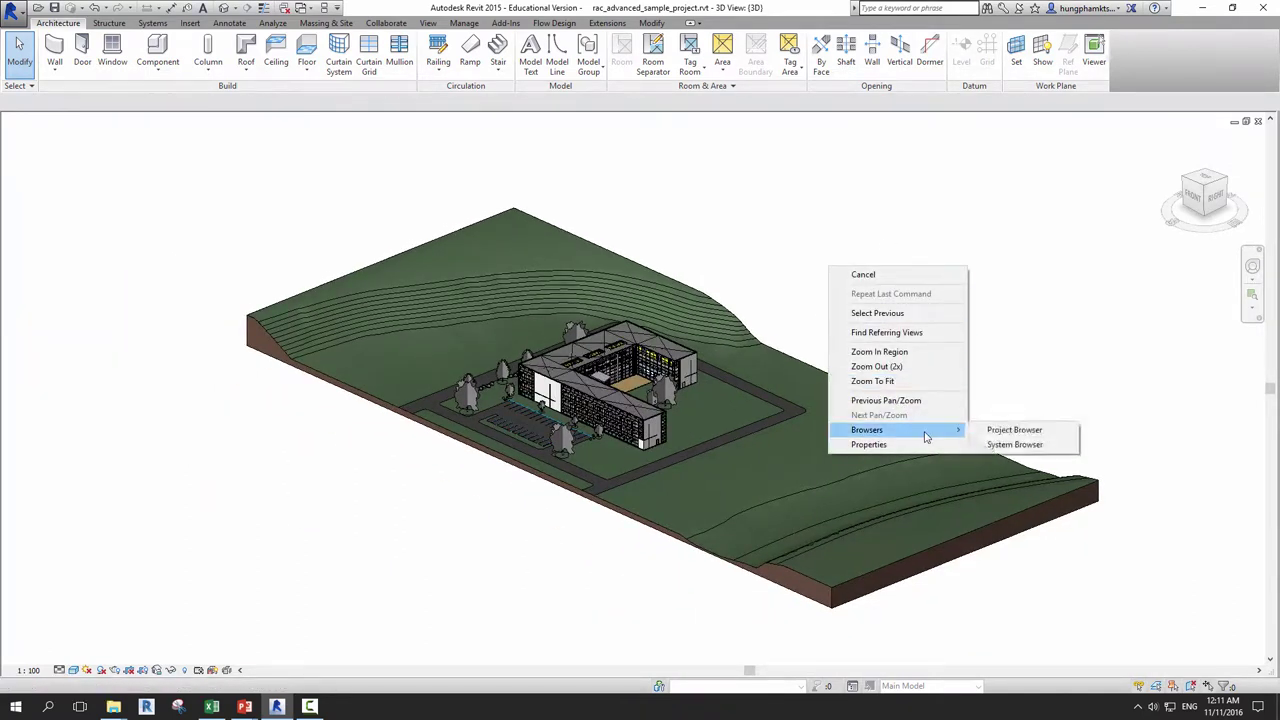
{"action": "left_click", "coordinate": [1012, 430]}
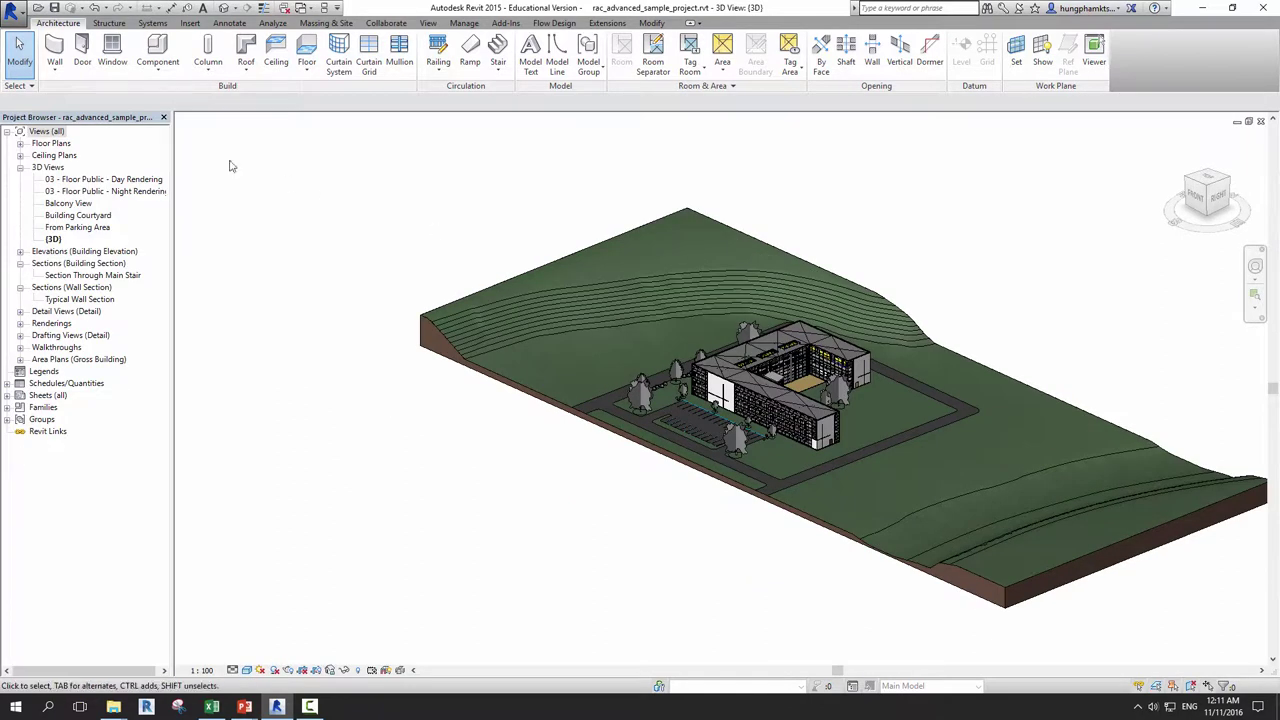
{"action": "right_click", "coordinate": [403, 207]}
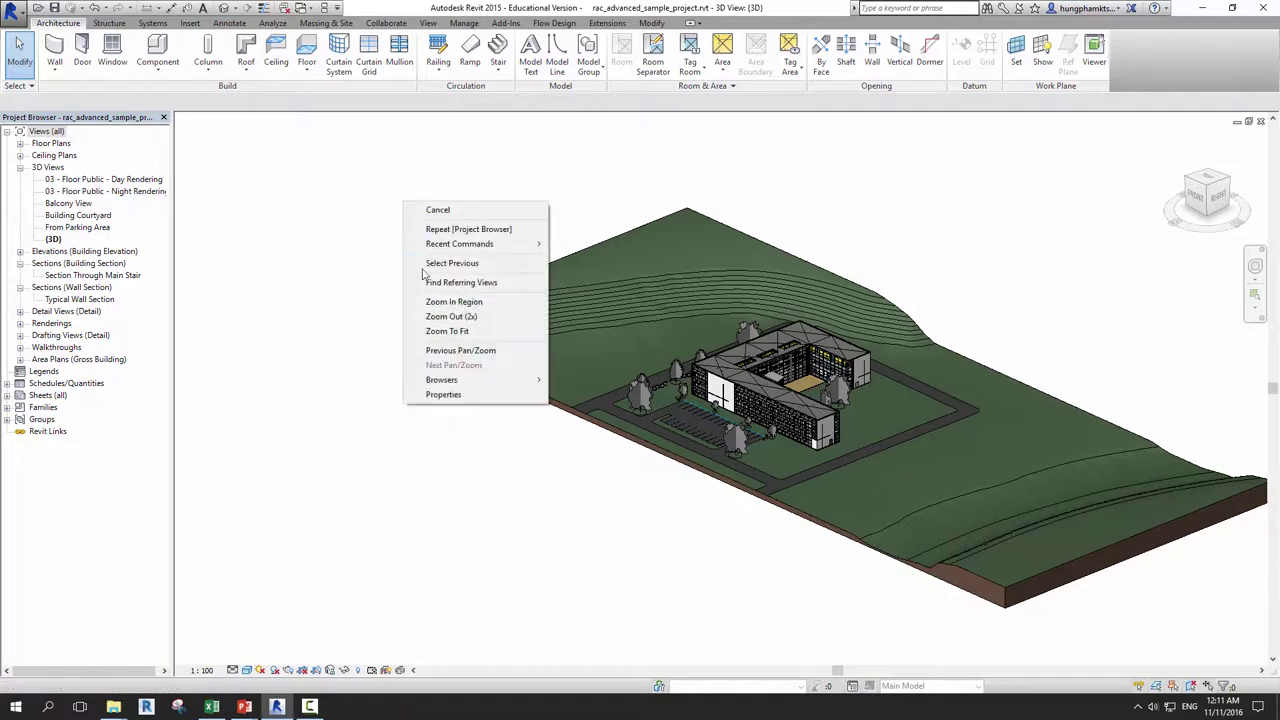
{"action": "left_click", "coordinate": [457, 396]}
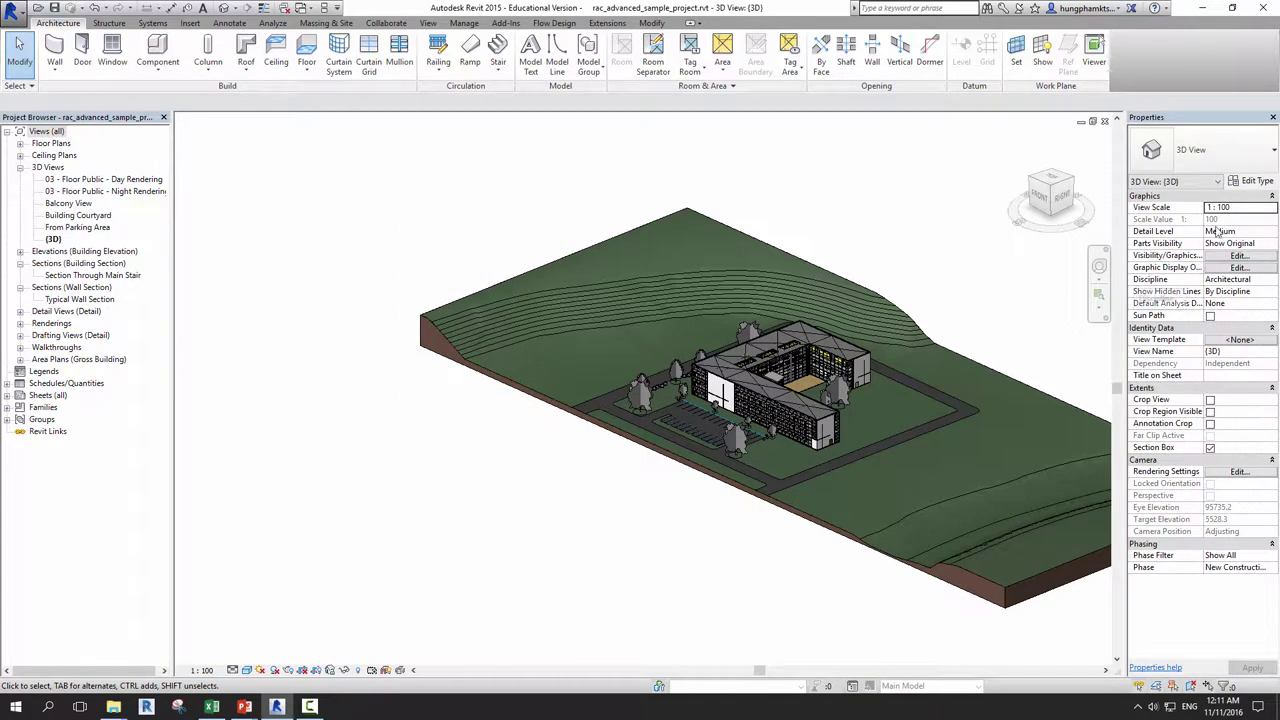
{"action": "left_click", "coordinate": [1273, 117]}
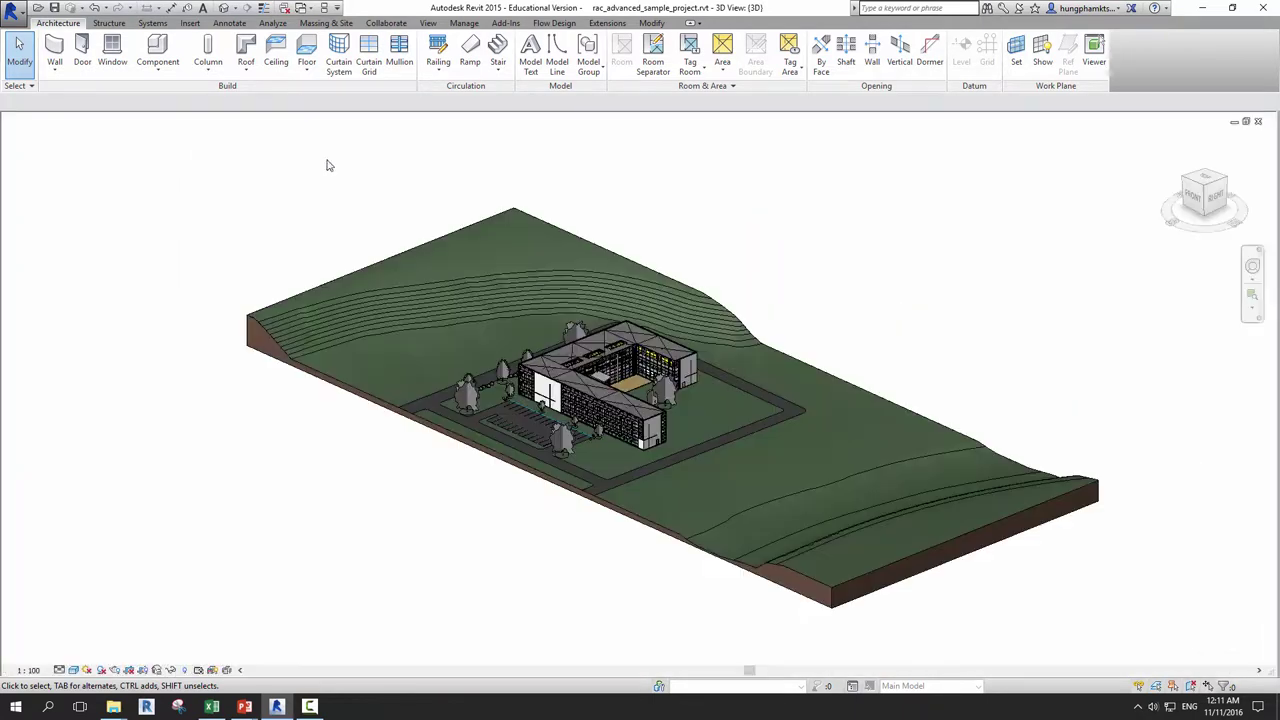
{"action": "right_click", "coordinate": [304, 177]}
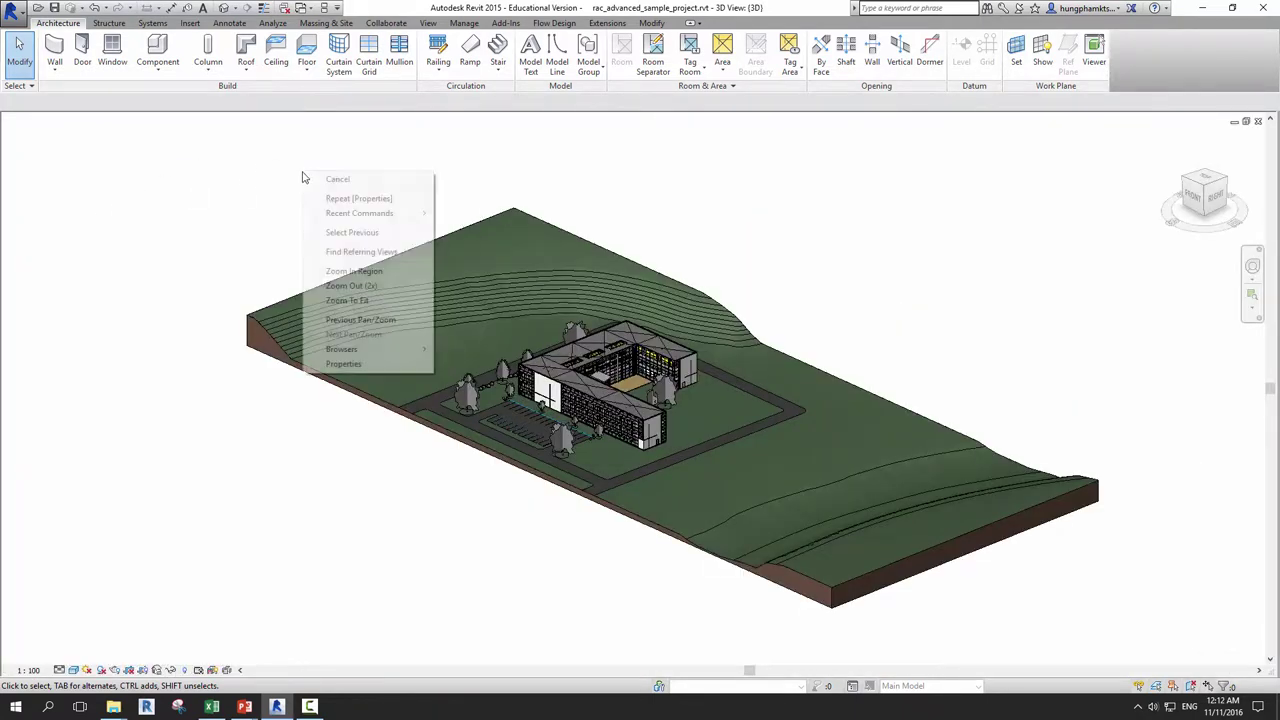
- Re-enable Project Browser and Properties from the View tab's User Interface list
{"action": "left_click", "coordinate": [643, 194]}
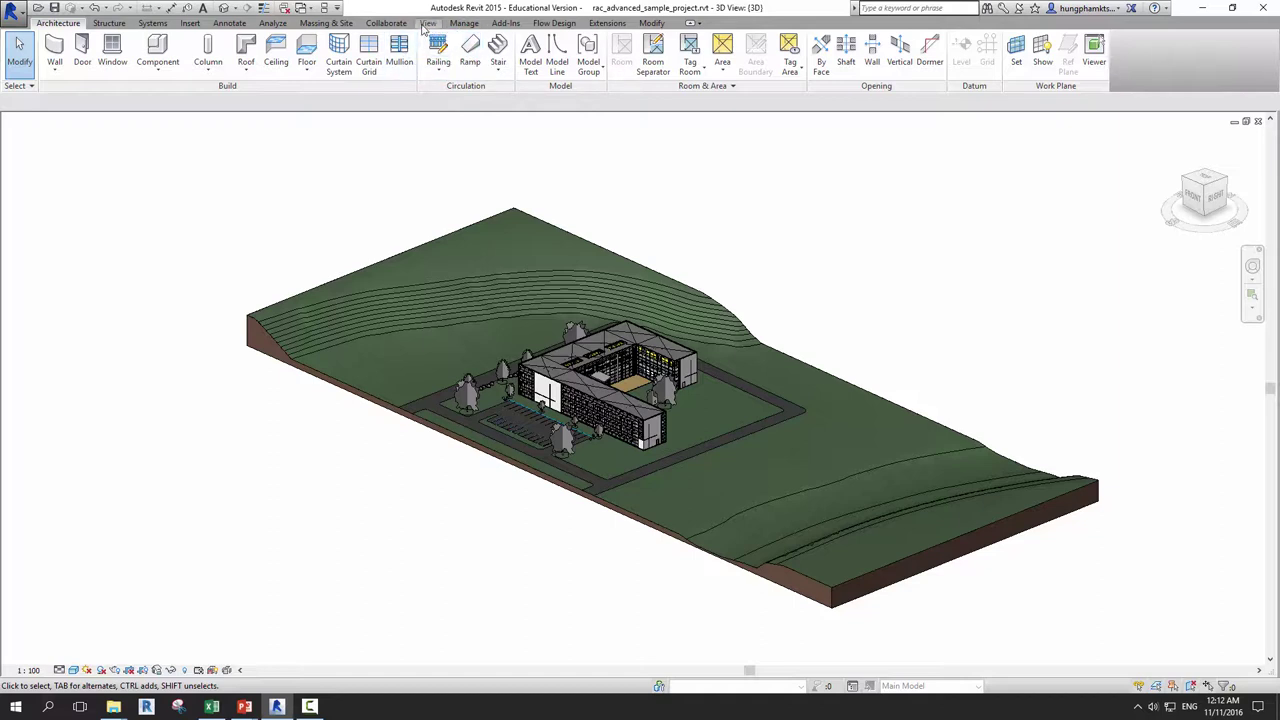
{"action": "left_click", "coordinate": [427, 23]}
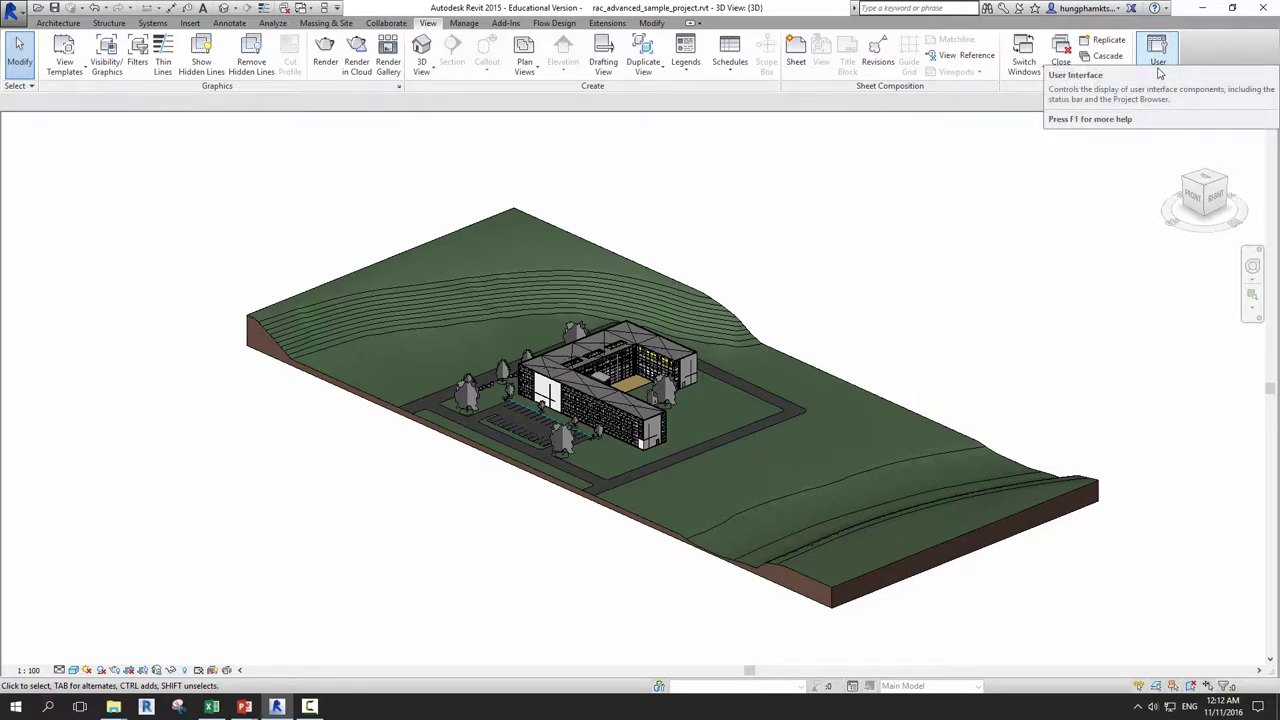
{"action": "left_click", "coordinate": [1159, 72]}
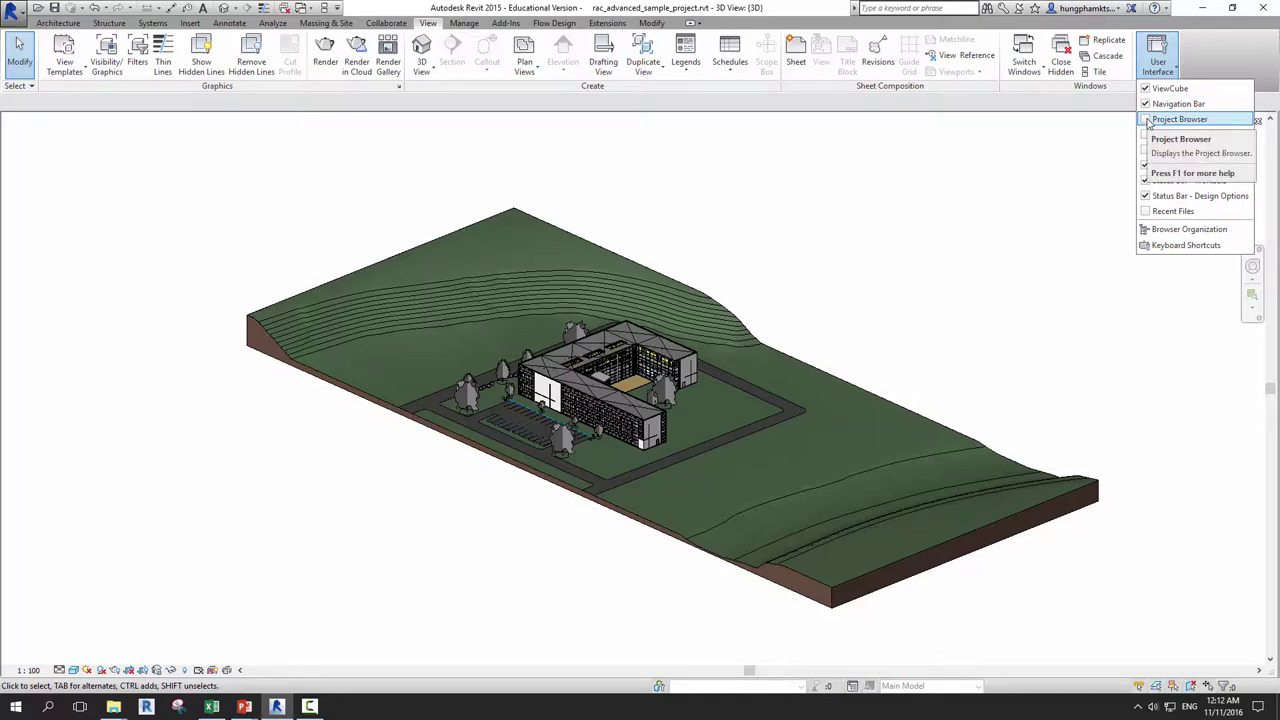
{"action": "left_click", "coordinate": [1149, 121]}
{"action": "left_click", "coordinate": [1159, 76]}
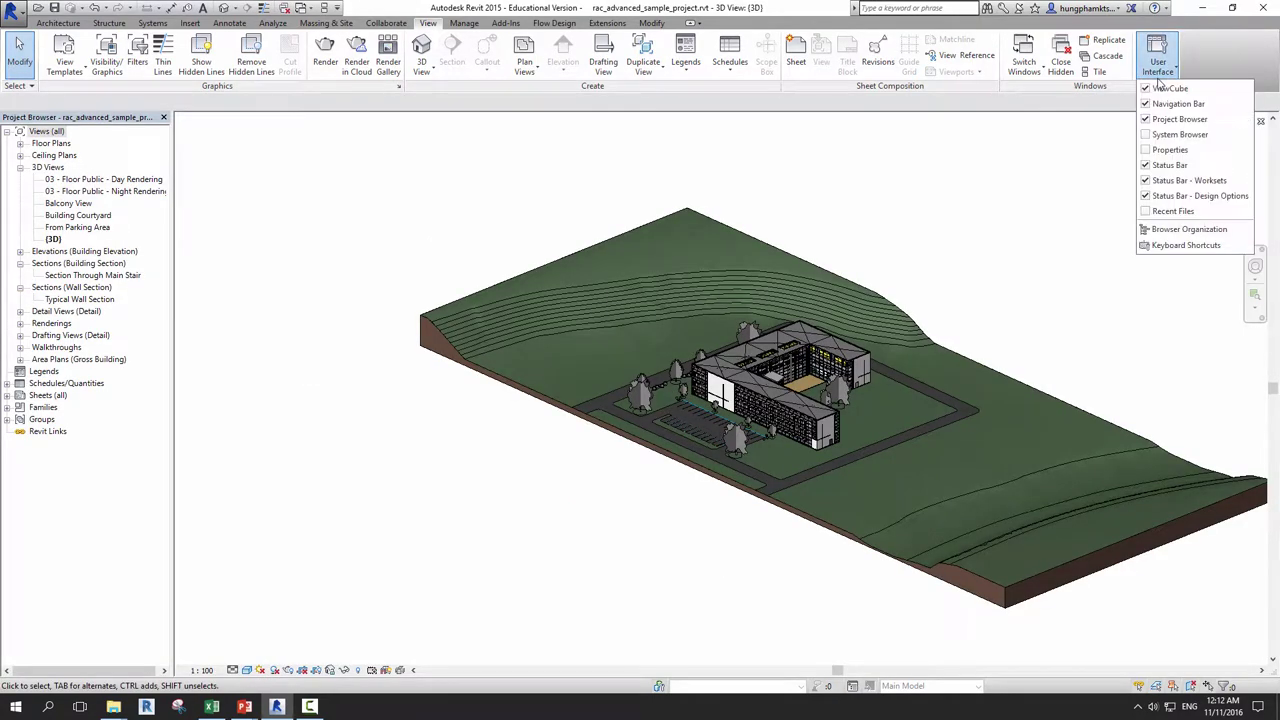
{"action": "left_click", "coordinate": [1150, 150]}
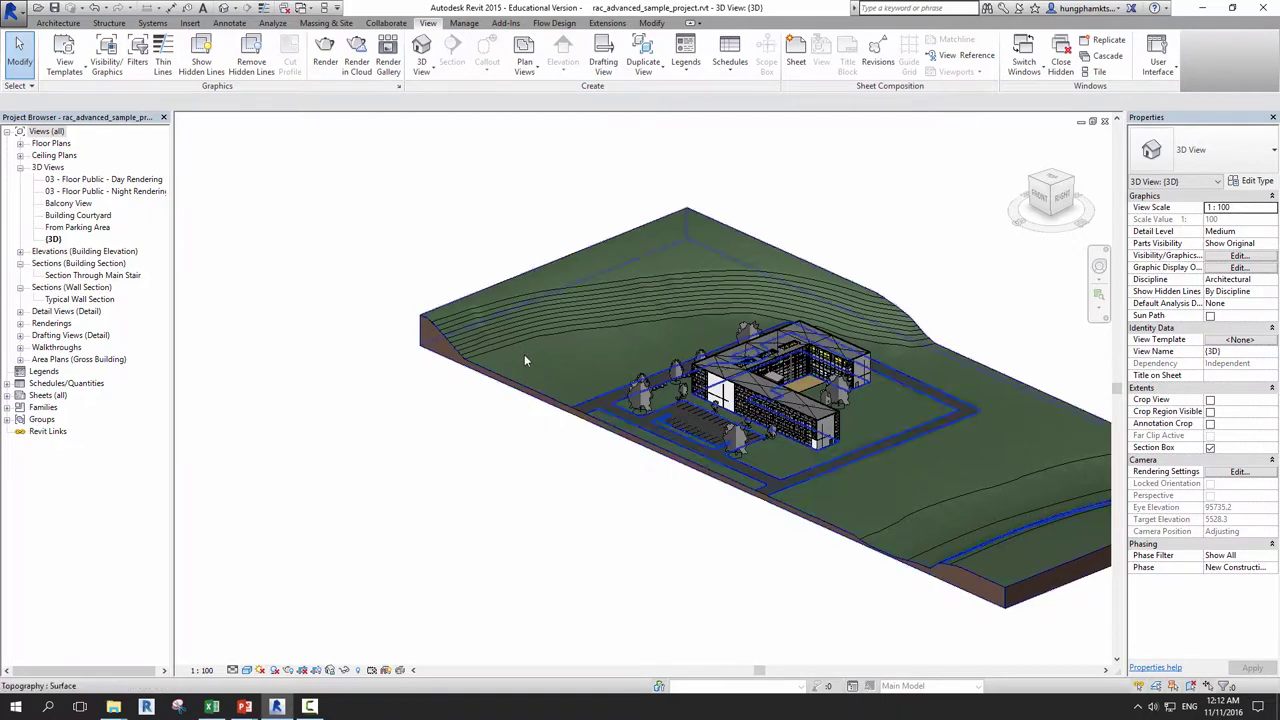
- Undock the Project Browser and Properties palette into floating windows, briefly docking the browser across the top
{"action": "middle_click_drag", "start_coordinate": [648, 548], "coordinate": [523, 563]}
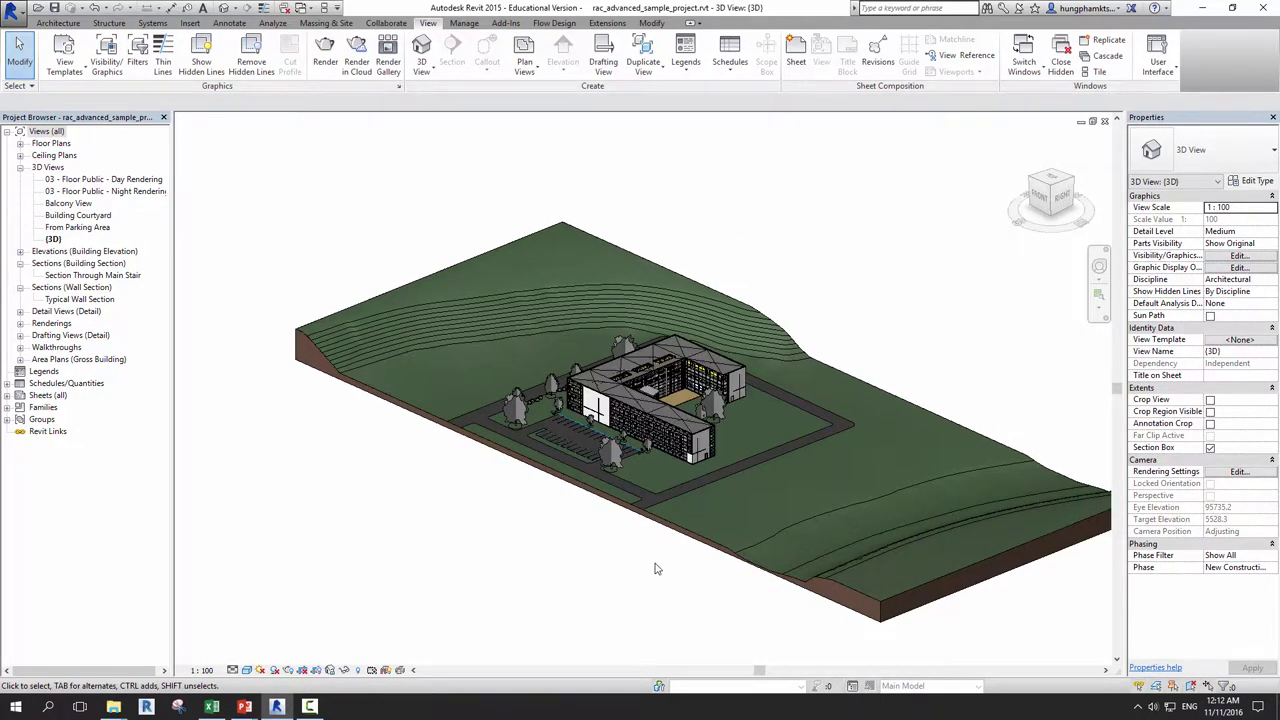
{"action": "middle_click_drag", "start_coordinate": [652, 566], "coordinate": [594, 571]}
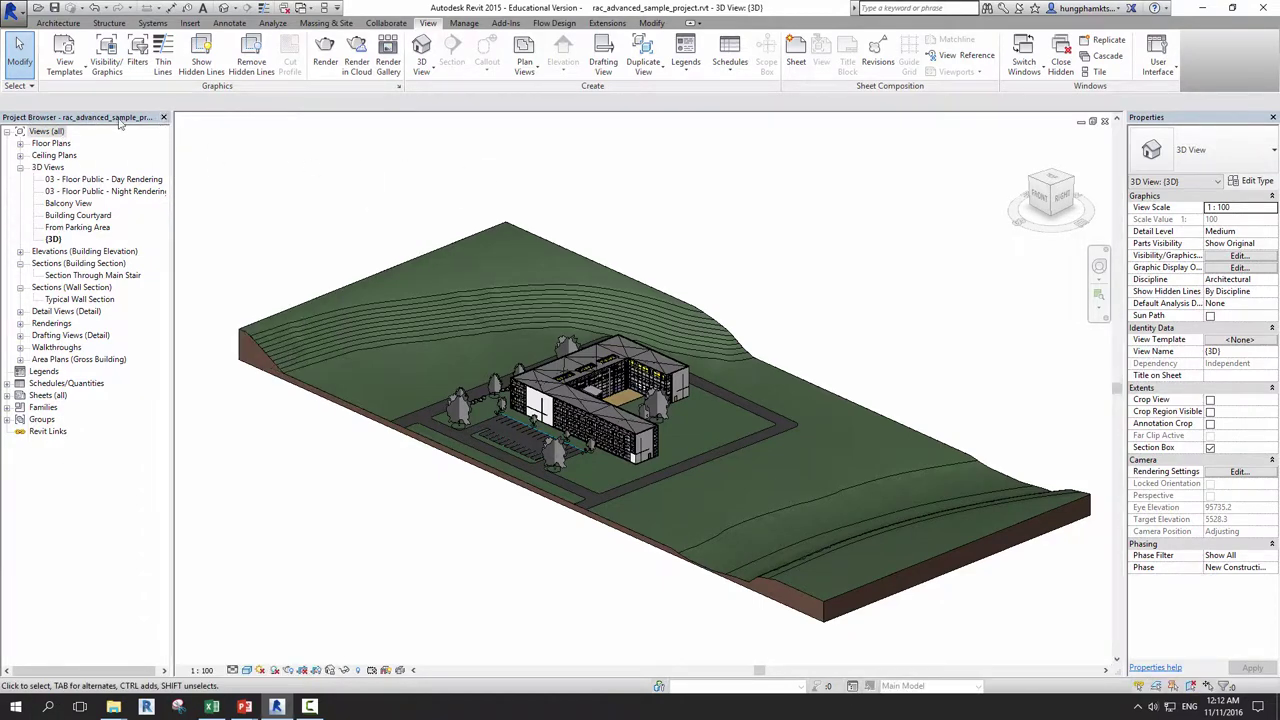
{"action": "left_click_drag", "start_coordinate": [118, 121], "coordinate": [404, 227]}
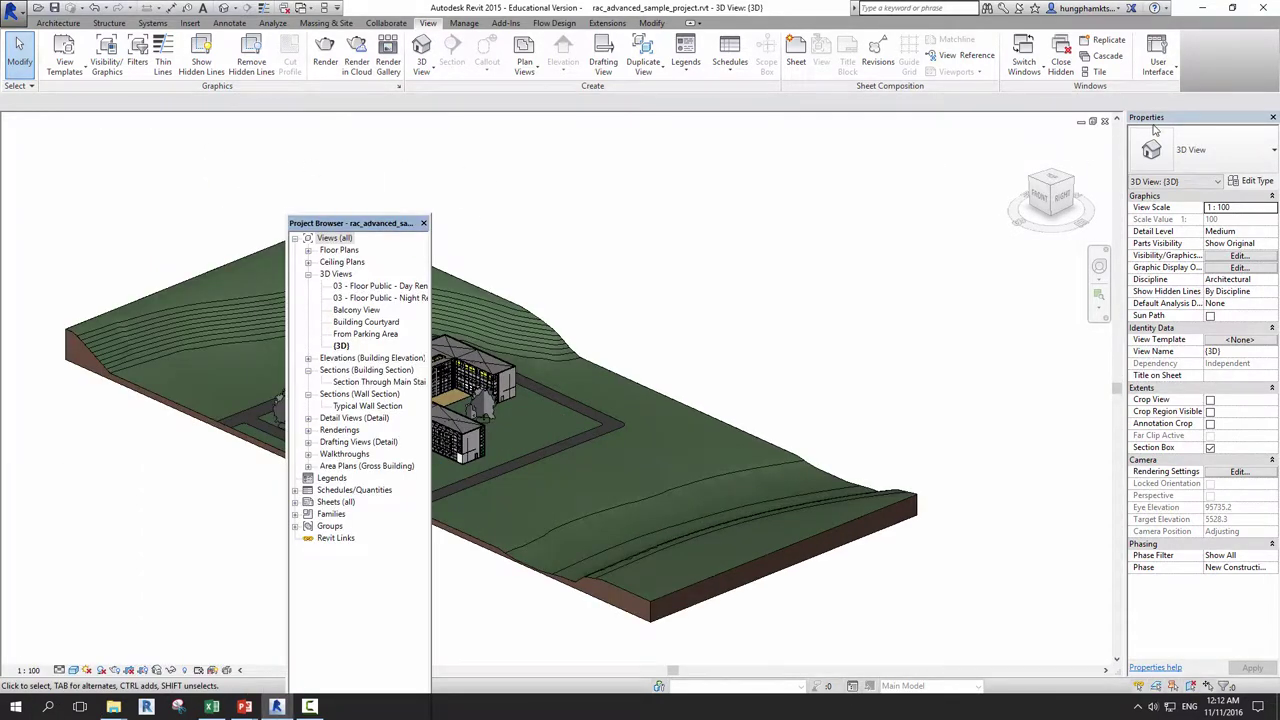
{"action": "left_click_drag", "start_coordinate": [1155, 130], "coordinate": [804, 234]}
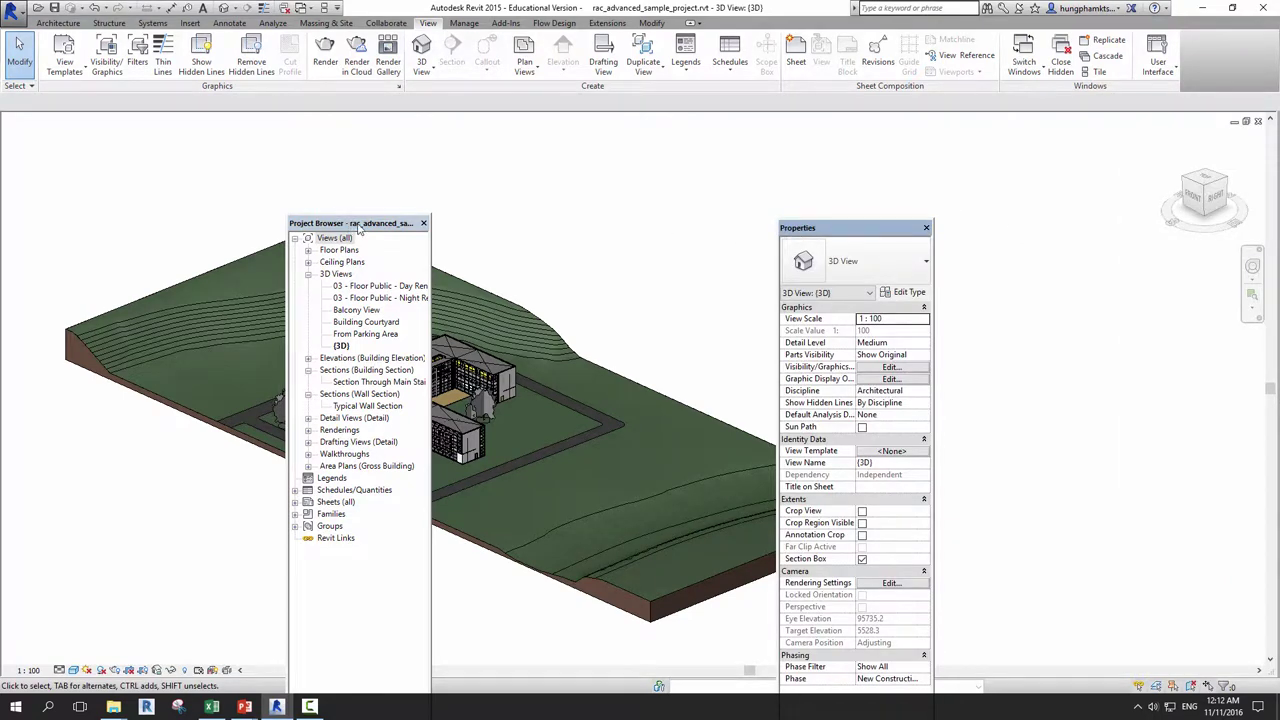
{"action": "left_click_drag", "start_coordinate": [358, 229], "coordinate": [521, 350]}
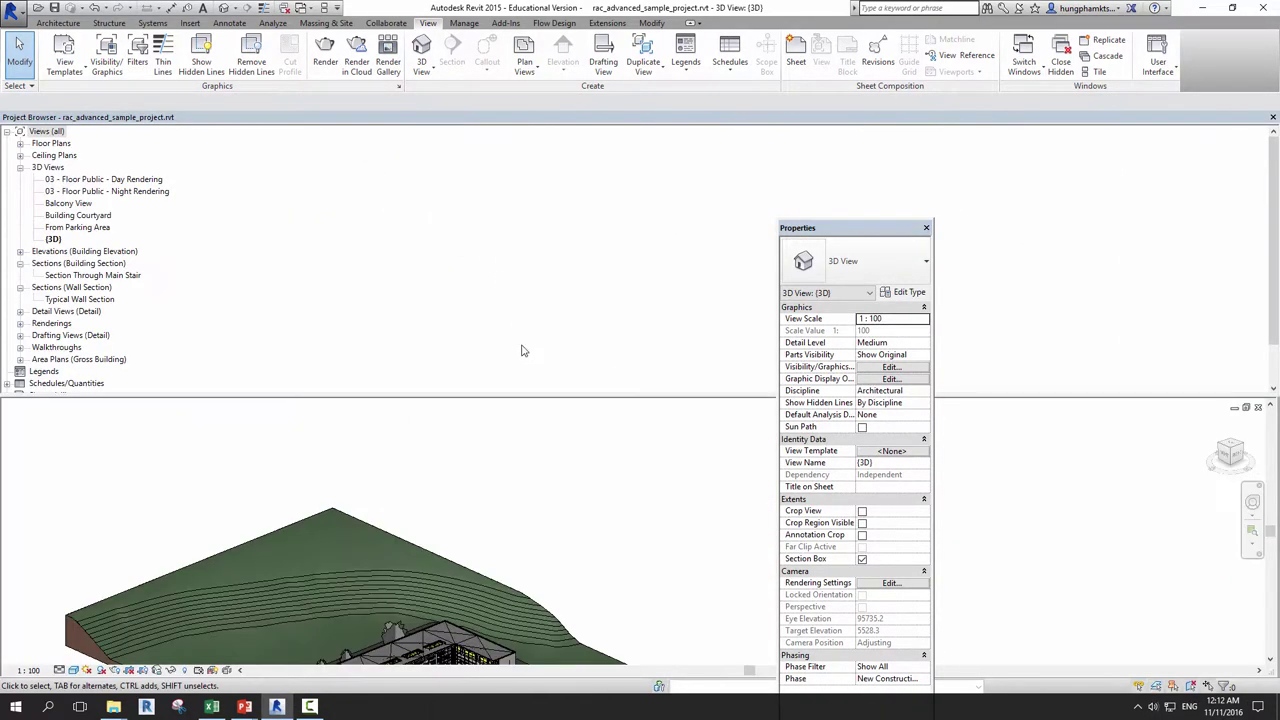
{"action": "left_click_drag", "start_coordinate": [531, 394], "coordinate": [551, 232]}
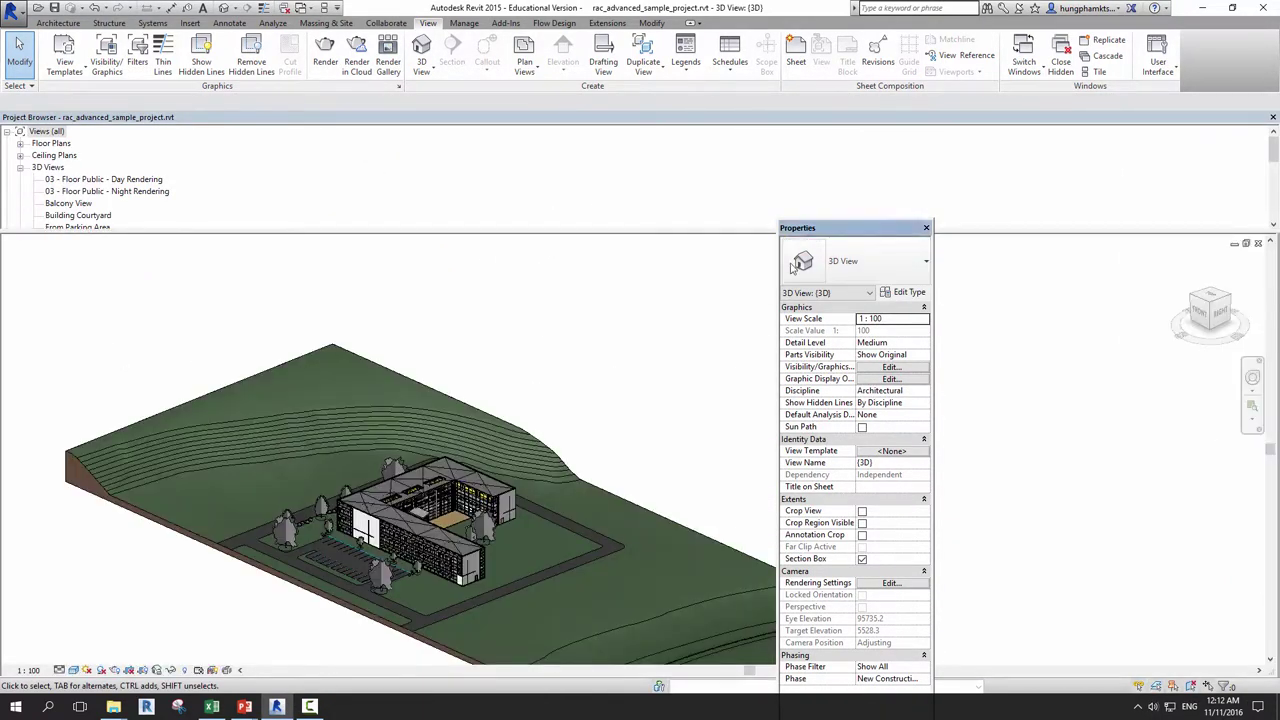
- Resize the floating palettes and dock the combined Project Browser and Properties on the left edge
{"action": "left_click_drag", "start_coordinate": [797, 228], "coordinate": [643, 620]}
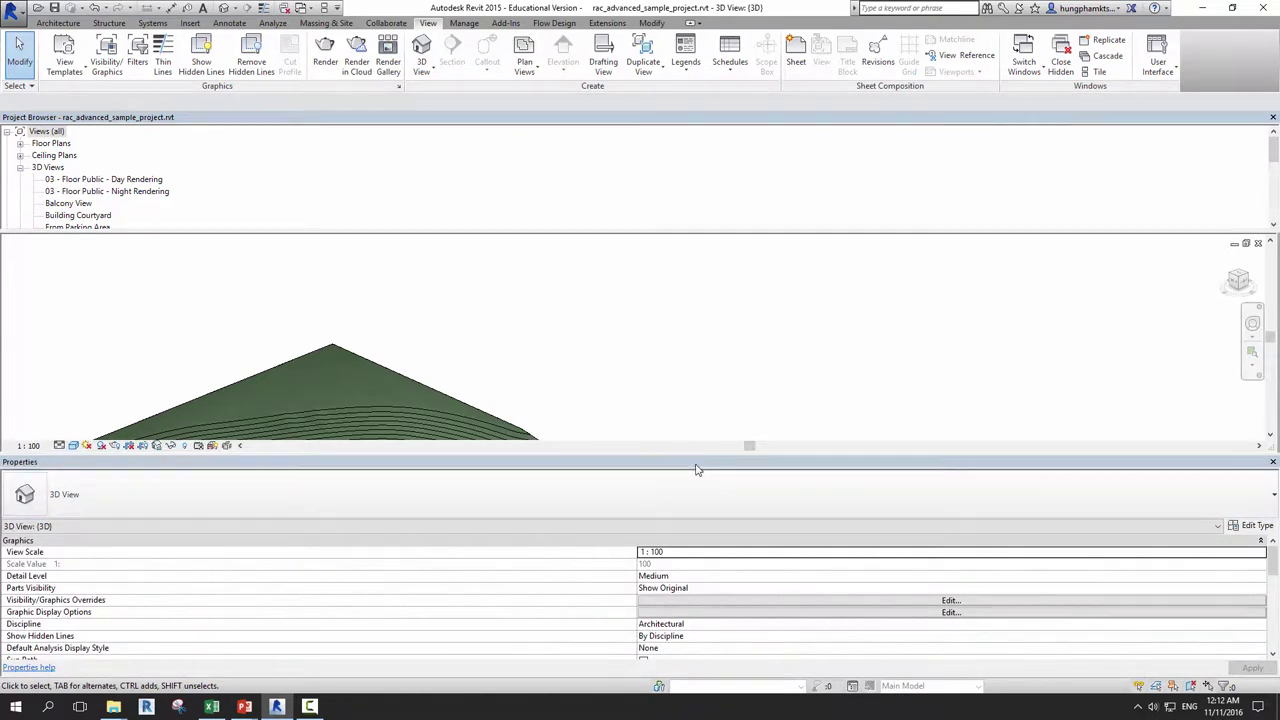
{"action": "mouse_move", "coordinate": [697, 469]}
{"action": "left_mouse_down"}
{"action": "mouse_move", "coordinate": [705, 296]}
{"action": "mouse_move", "coordinate": [510, 198]}
{"action": "mouse_move", "coordinate": [468, 212]}
{"action": "mouse_move", "coordinate": [451, 167]}
{"action": "mouse_move", "coordinate": [490, 485]}
{"action": "mouse_move", "coordinate": [533, 196]}
{"action": "left_mouse_up"}
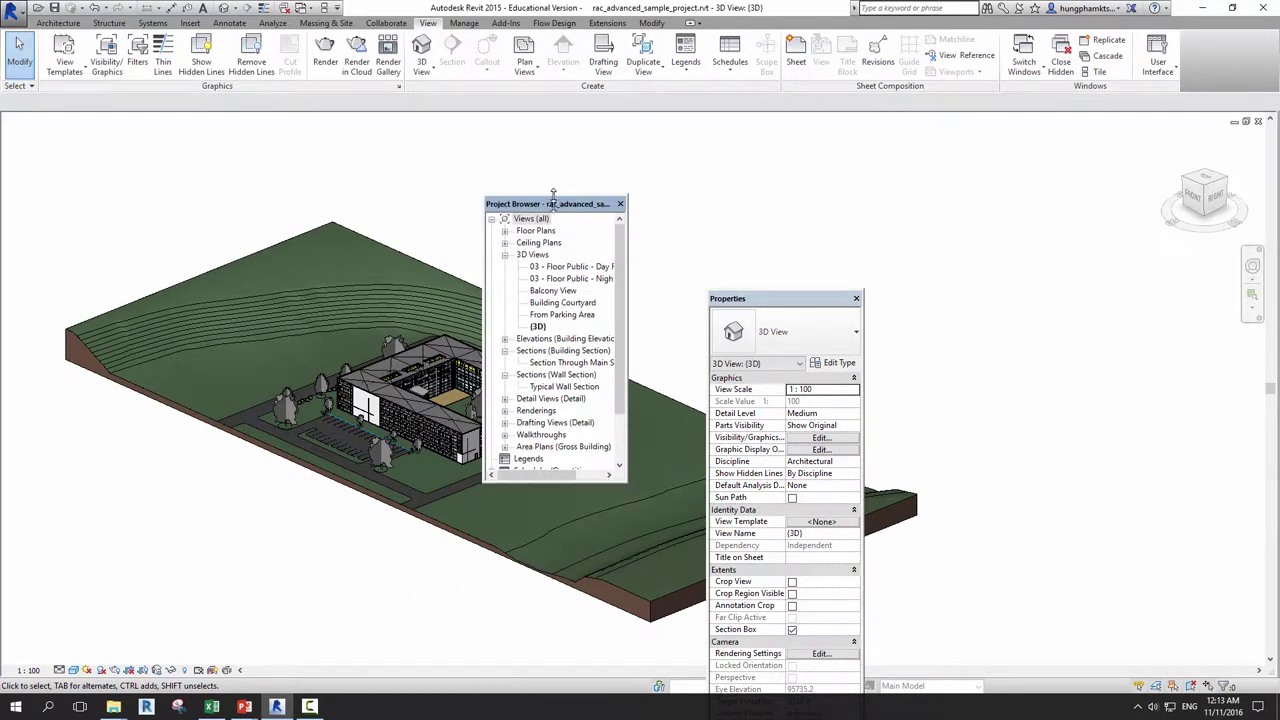
{"action": "left_click_drag", "start_coordinate": [555, 260], "coordinate": [575, 207]}
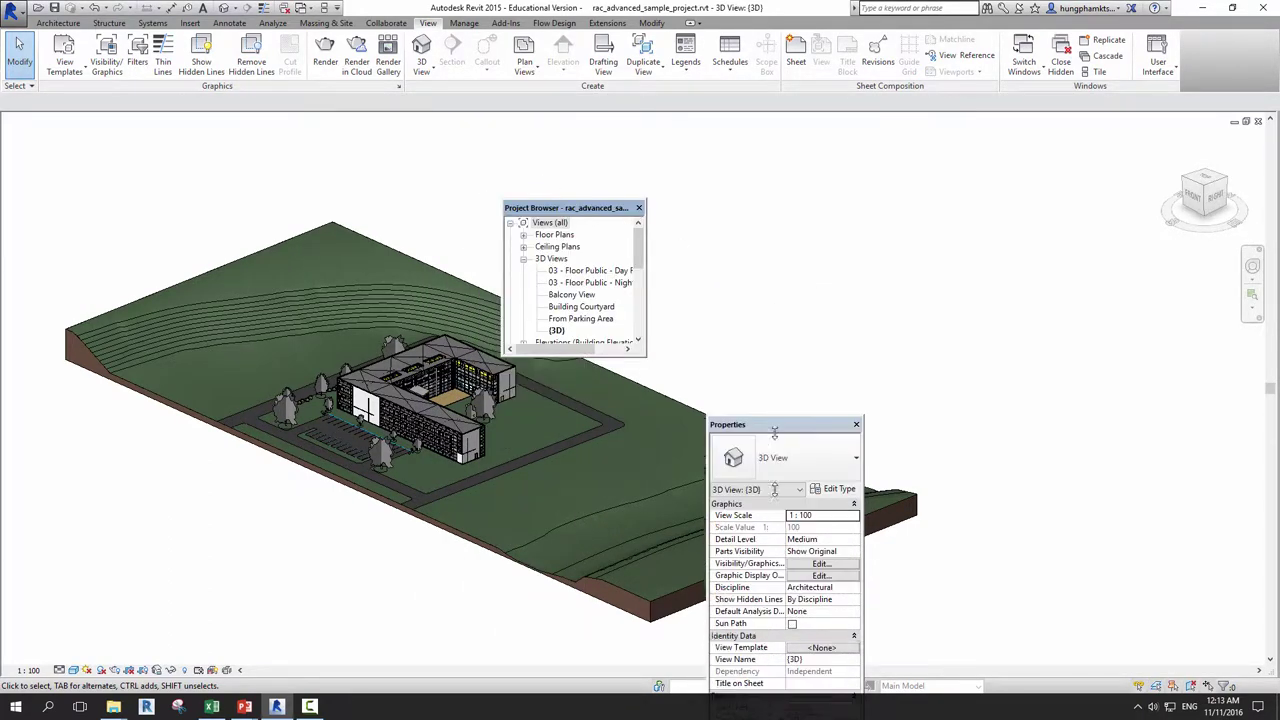
{"action": "mouse_move", "coordinate": [774, 290]}
{"action": "left_mouse_down"}
{"action": "mouse_move", "coordinate": [772, 606]}
{"action": "mouse_move", "coordinate": [798, 292]}
{"action": "mouse_move", "coordinate": [796, 384]}
{"action": "mouse_move", "coordinate": [601, 358]}
{"action": "mouse_move", "coordinate": [876, 362]}
{"action": "mouse_move", "coordinate": [590, 352]}
{"action": "left_mouse_up"}
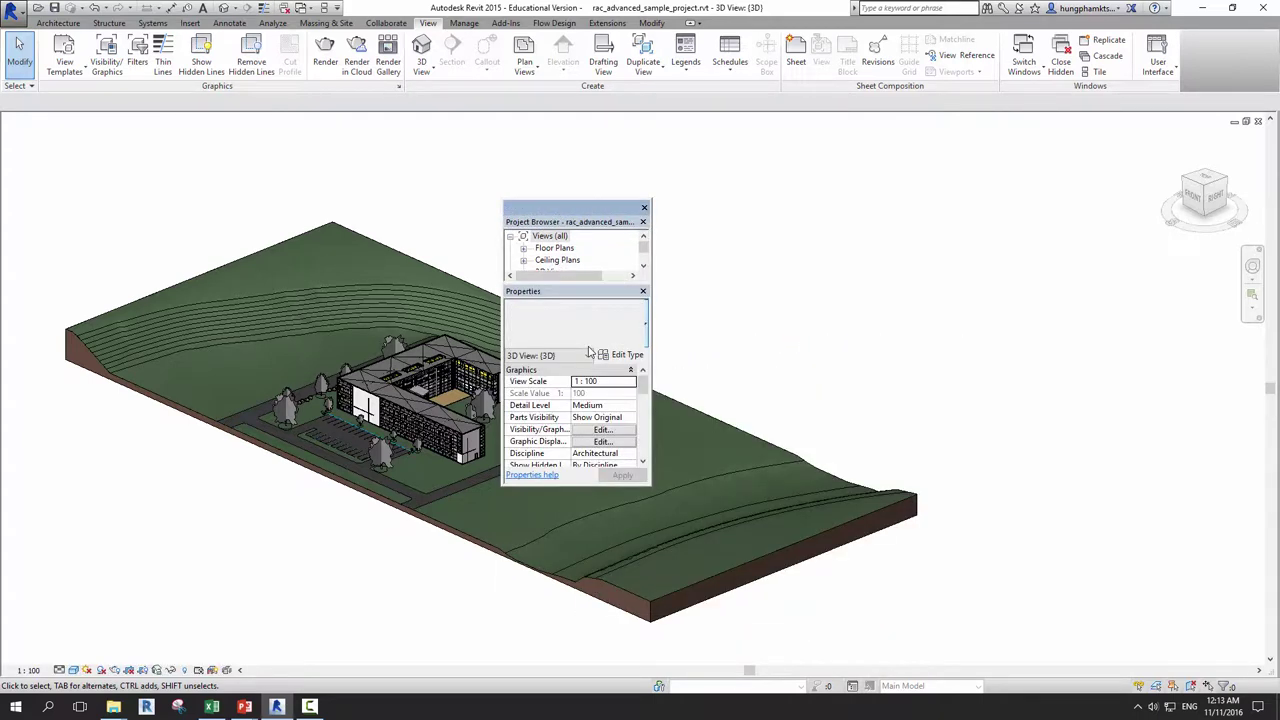
{"action": "mouse_move", "coordinate": [553, 206]}
{"action": "left_mouse_down"}
{"action": "mouse_move", "coordinate": [14, 163]}
{"action": "mouse_move", "coordinate": [224, 172]}
{"action": "mouse_move", "coordinate": [4, 139]}
{"action": "left_mouse_up"}
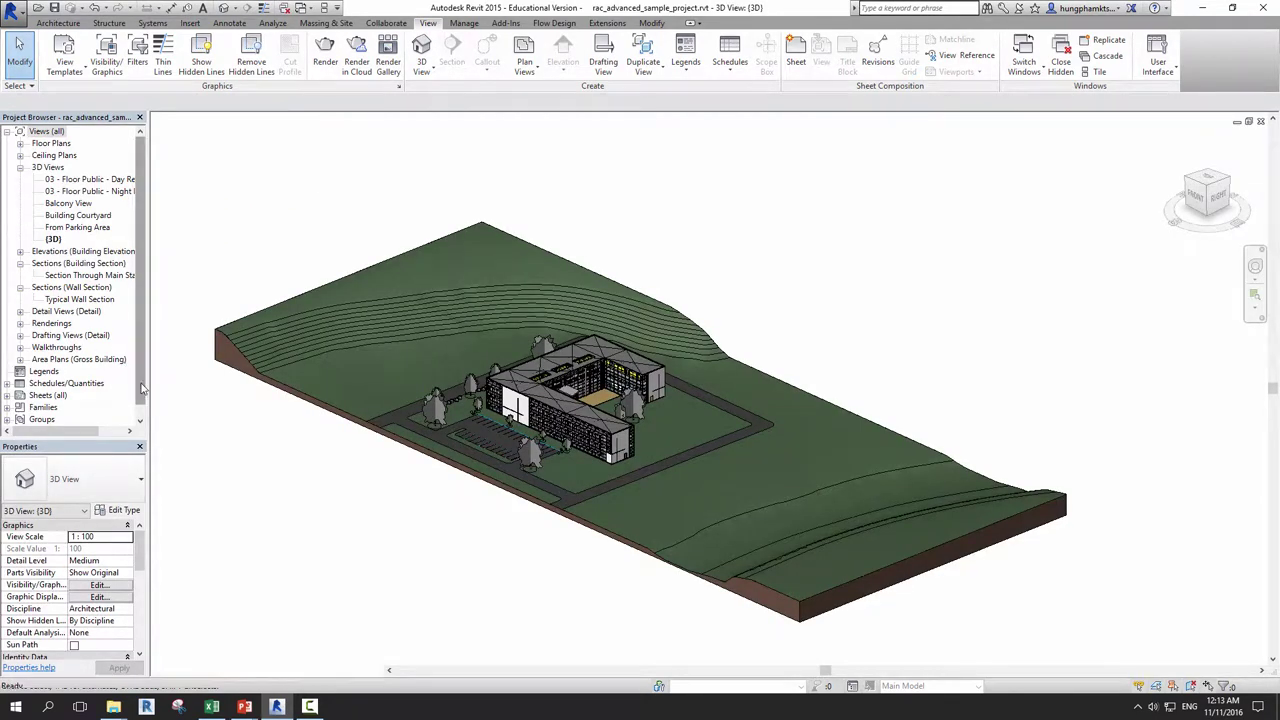
{"action": "left_click_drag", "start_coordinate": [140, 380], "coordinate": [140, 395]}
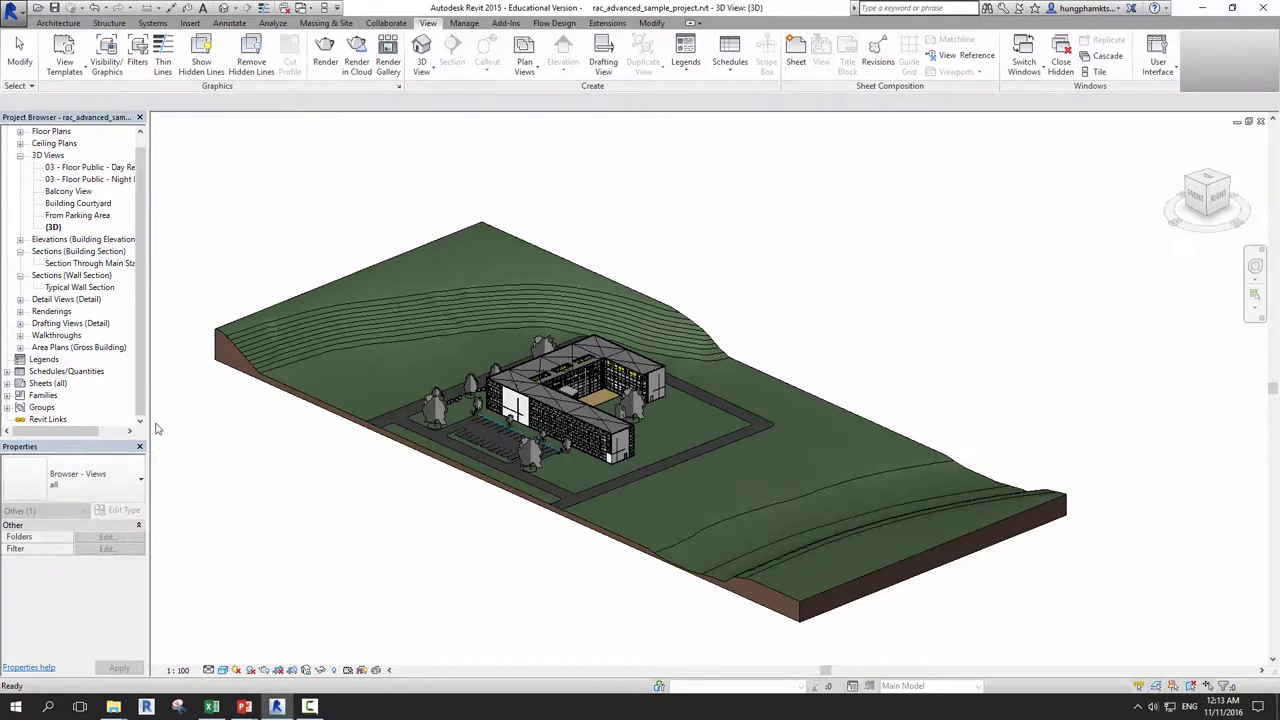
{"action": "left_click", "coordinate": [212, 464]}
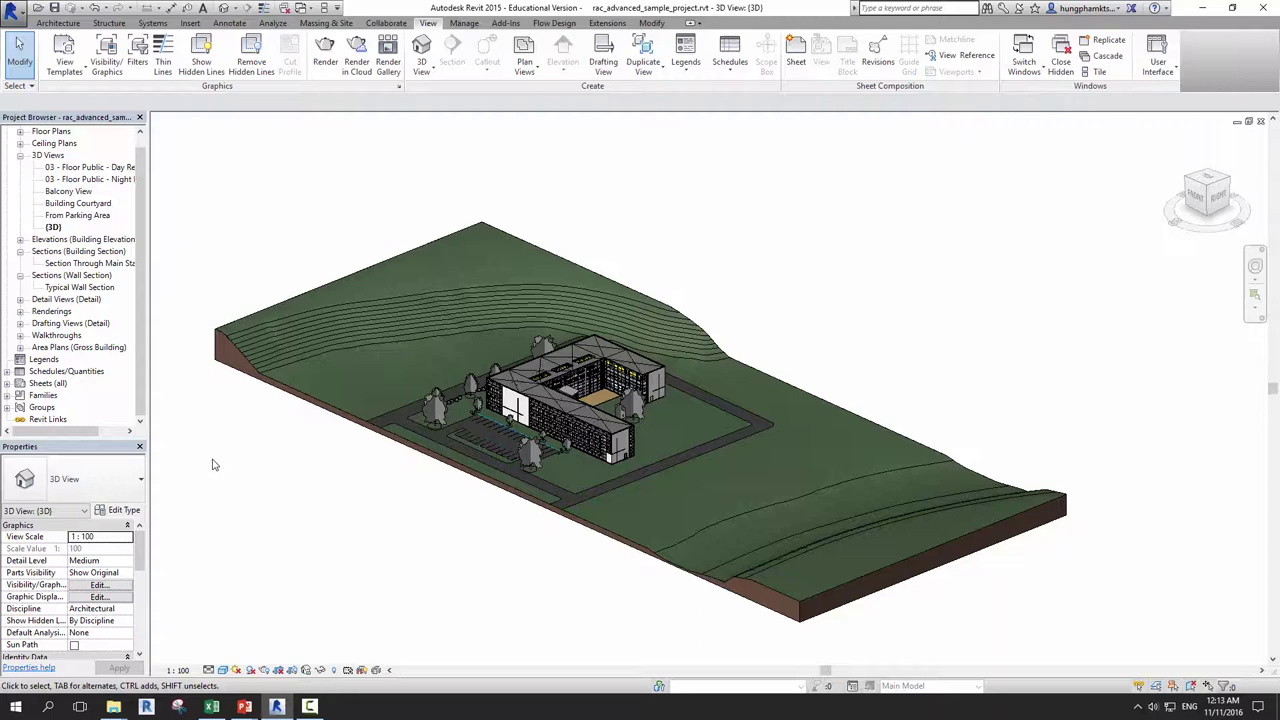